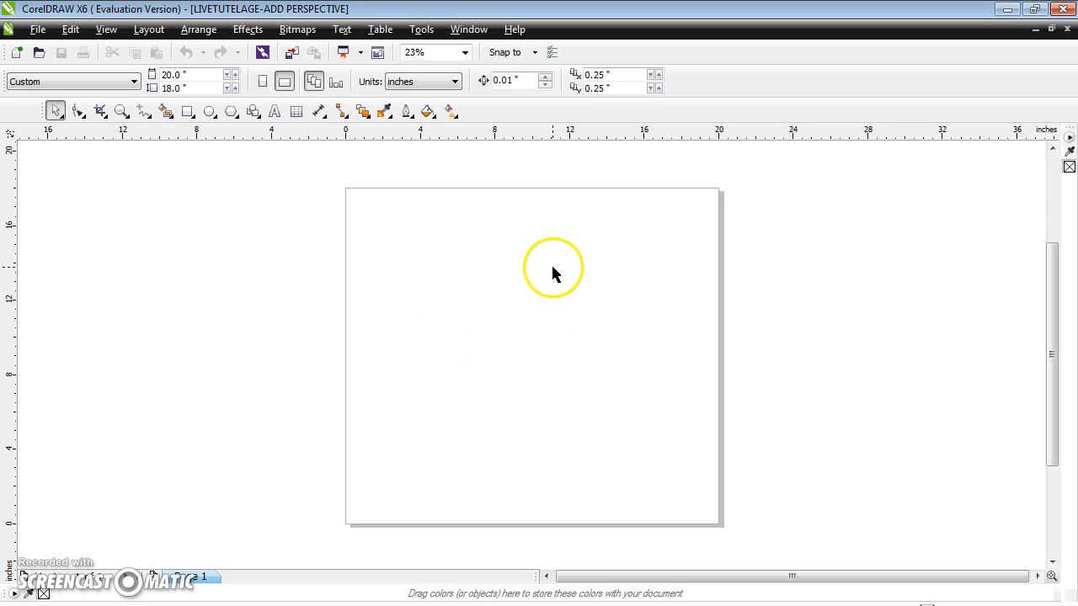
- Zoom to 50% and draw a rectangle about 2.69 by 2.46 inches in the page's upper-right area
click(464, 54)
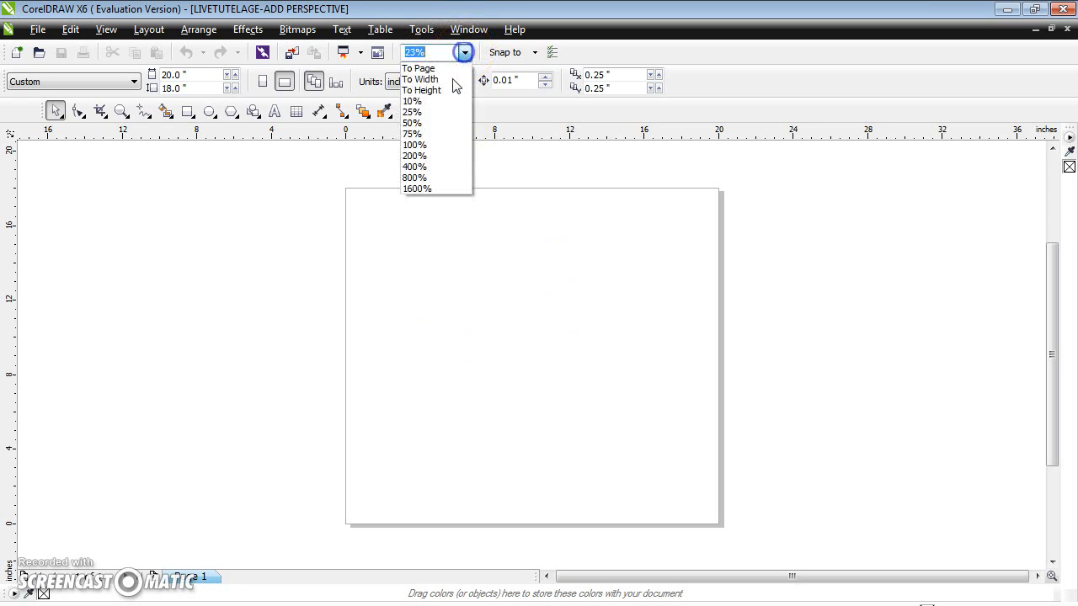
click(428, 124)
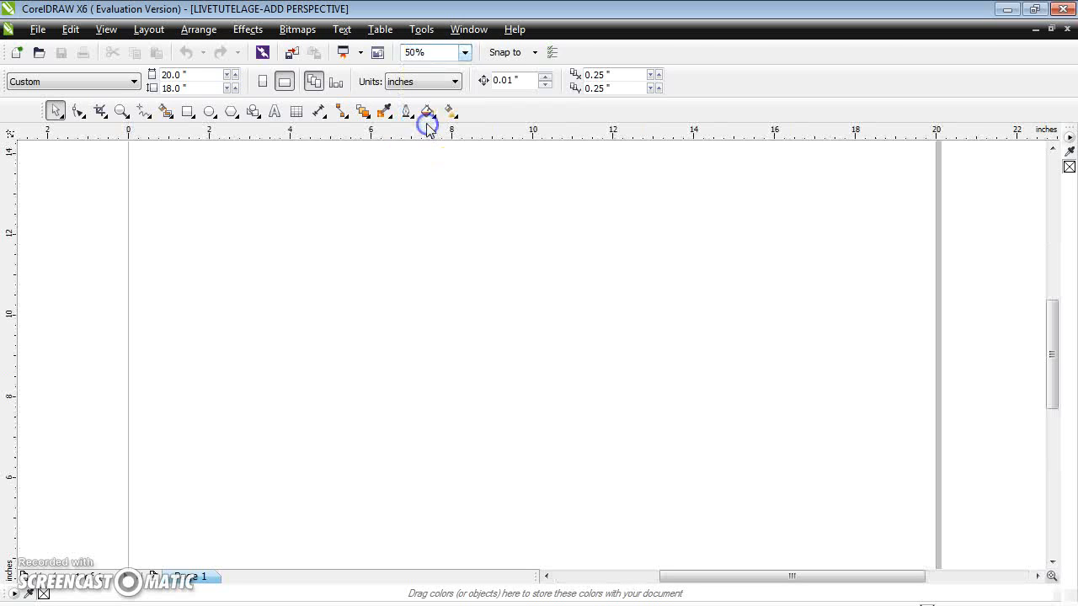
drag(1056, 378, 1053, 343)
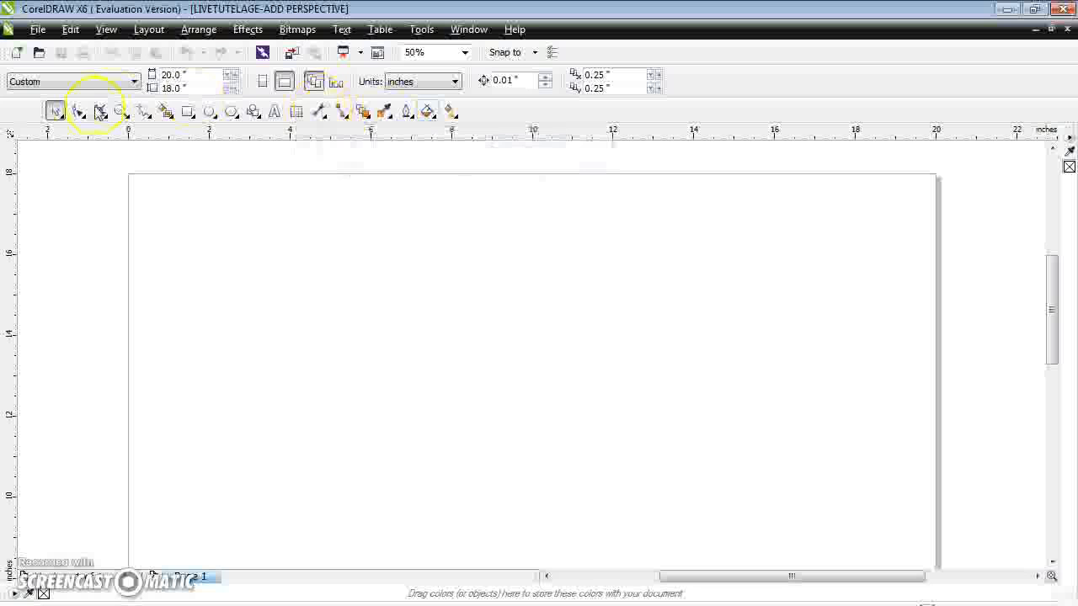
click(186, 112)
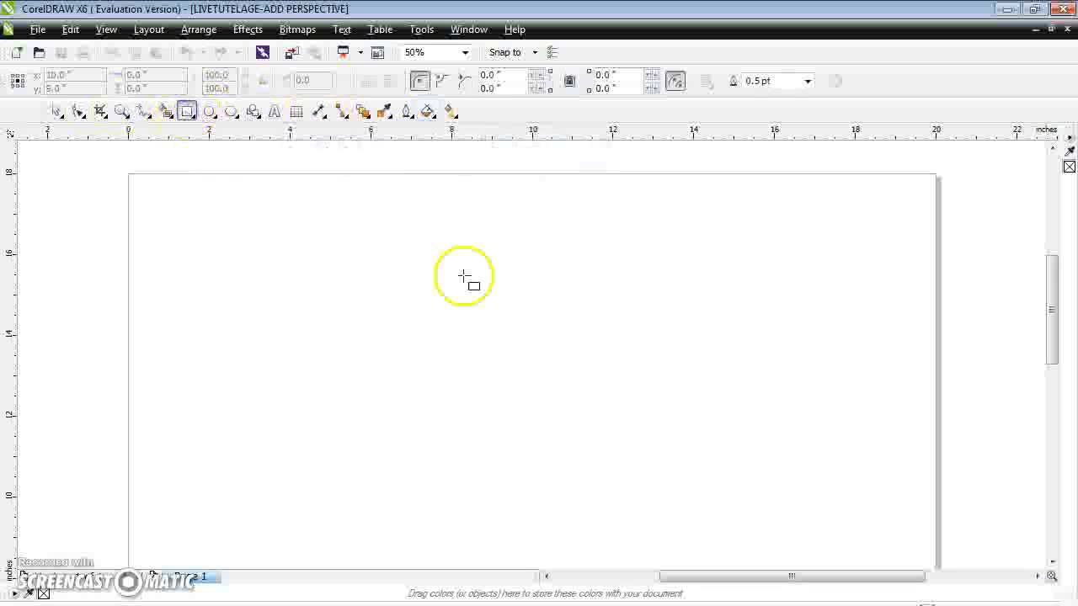
drag(634, 214, 744, 314)
- Draw a second rectangle about 2.82 by 2.08 inches, overlapping the first one's upper-left corner
click(185, 116)
click(187, 116)
click(186, 116)
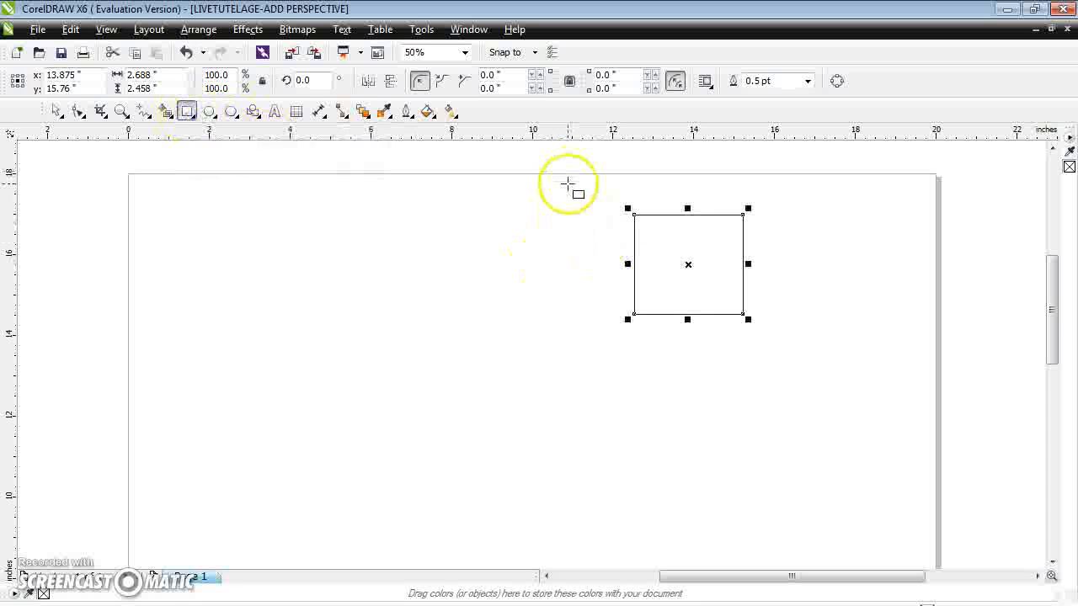
mouse_move(574, 180)
mouse_down()
mouse_move(592, 208)
mouse_move(681, 250)
mouse_move(683, 264)
mouse_up()
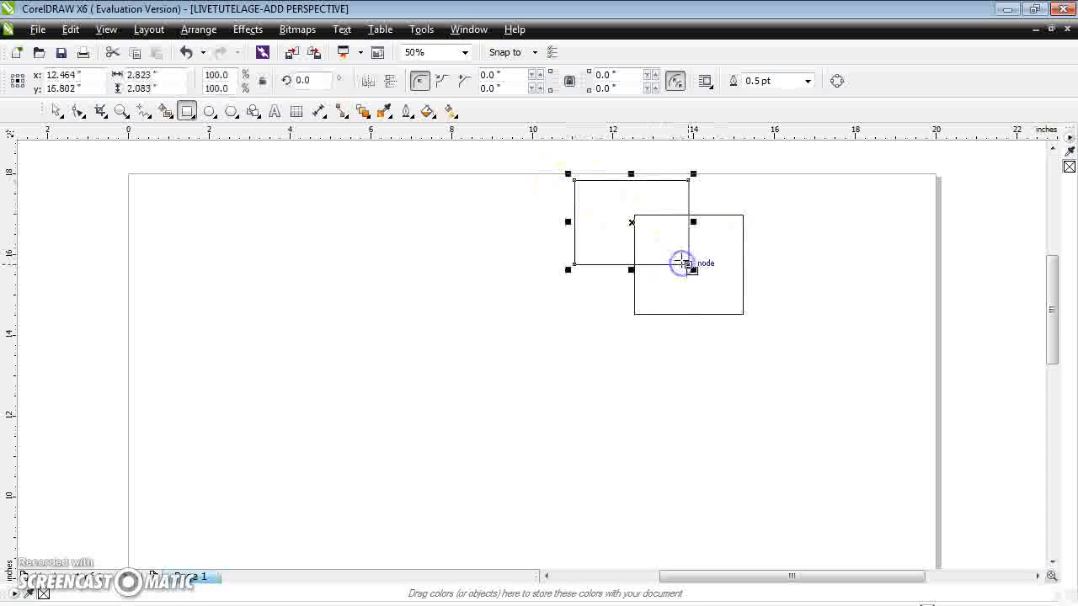
click(319, 113)
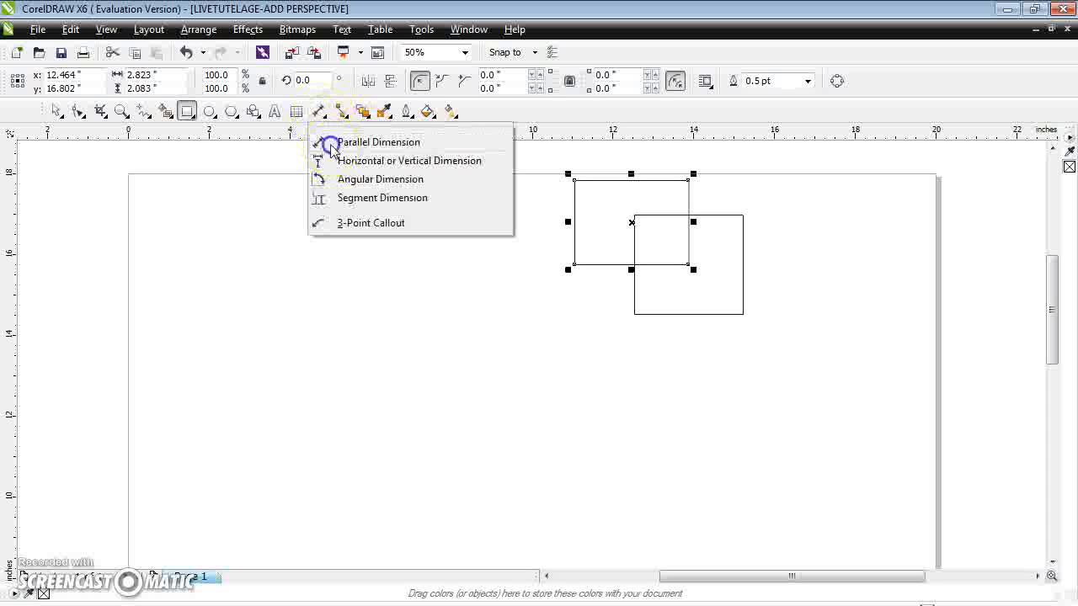
click(331, 144)
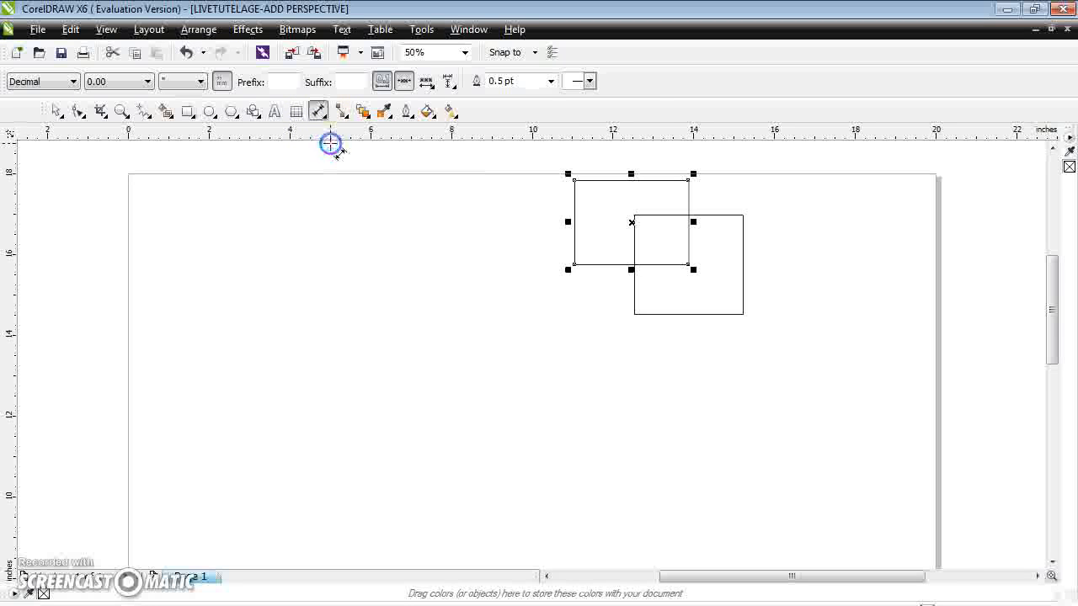
click(693, 175)
drag(725, 202, 711, 176)
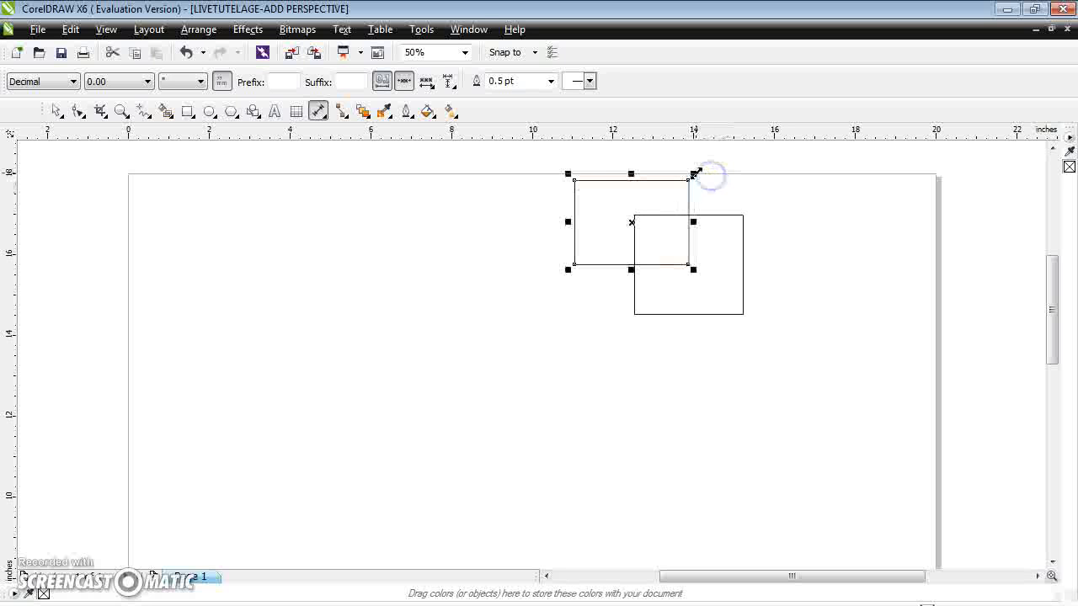
- Join the upper-right corners and the upper-left corners of the two rectangles with straight connector lines
click(341, 112)
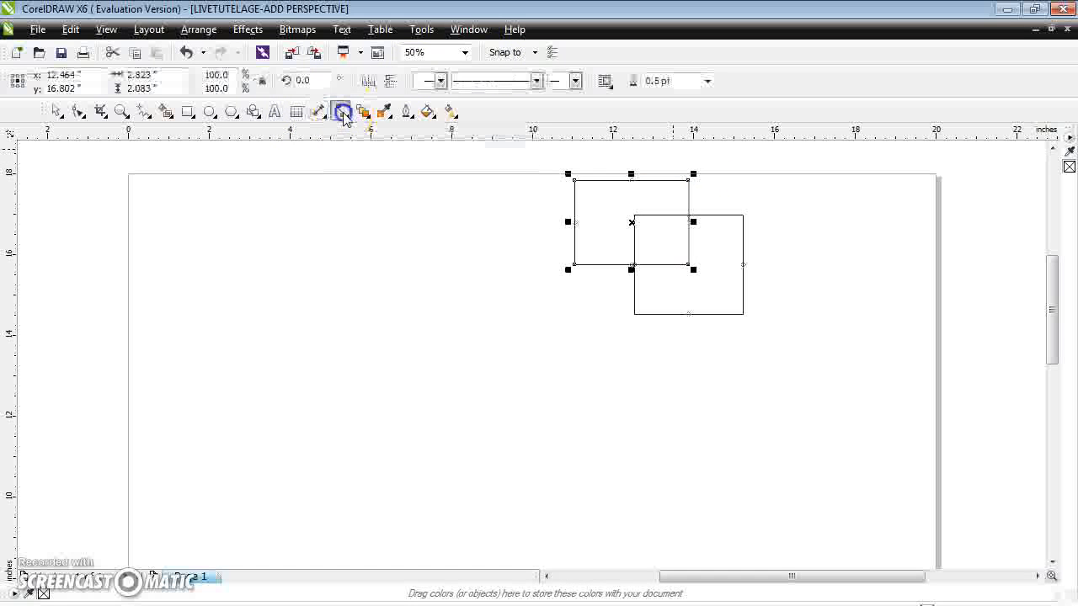
drag(695, 173, 747, 213)
click(708, 179)
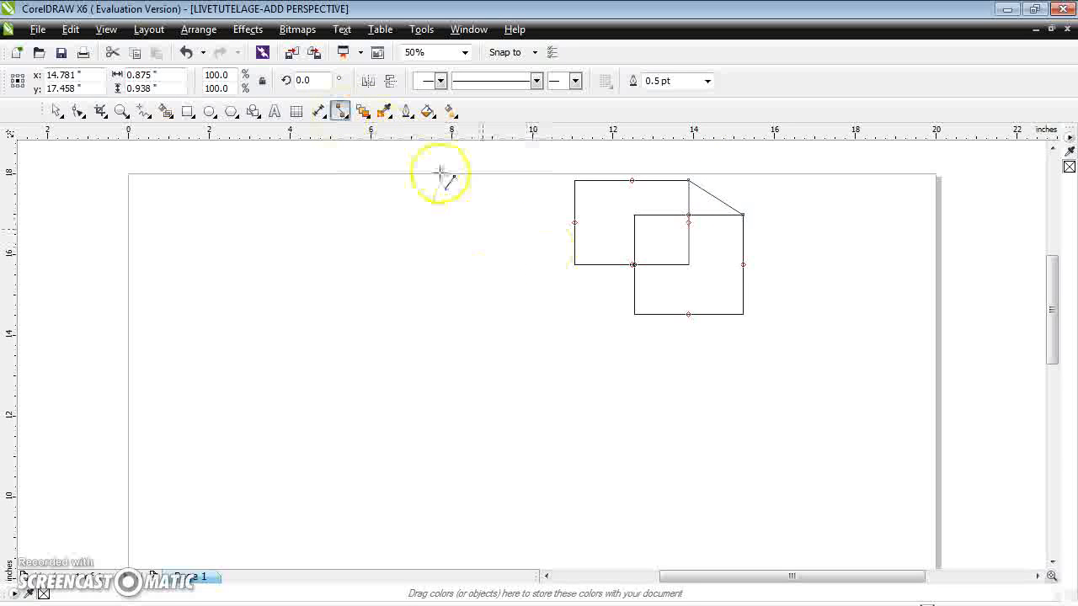
click(576, 191)
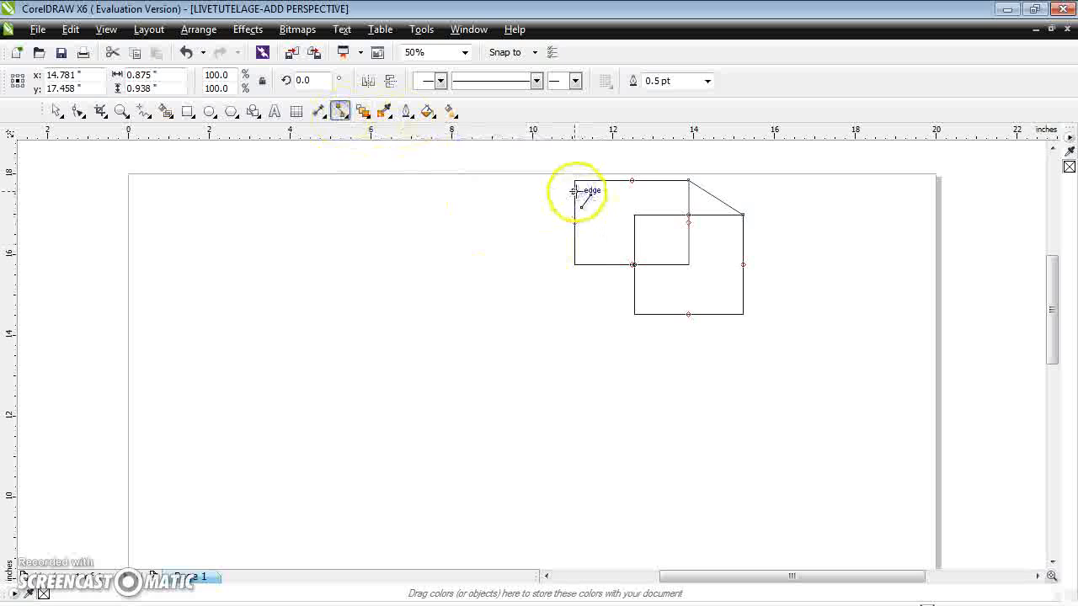
drag(598, 193, 626, 210)
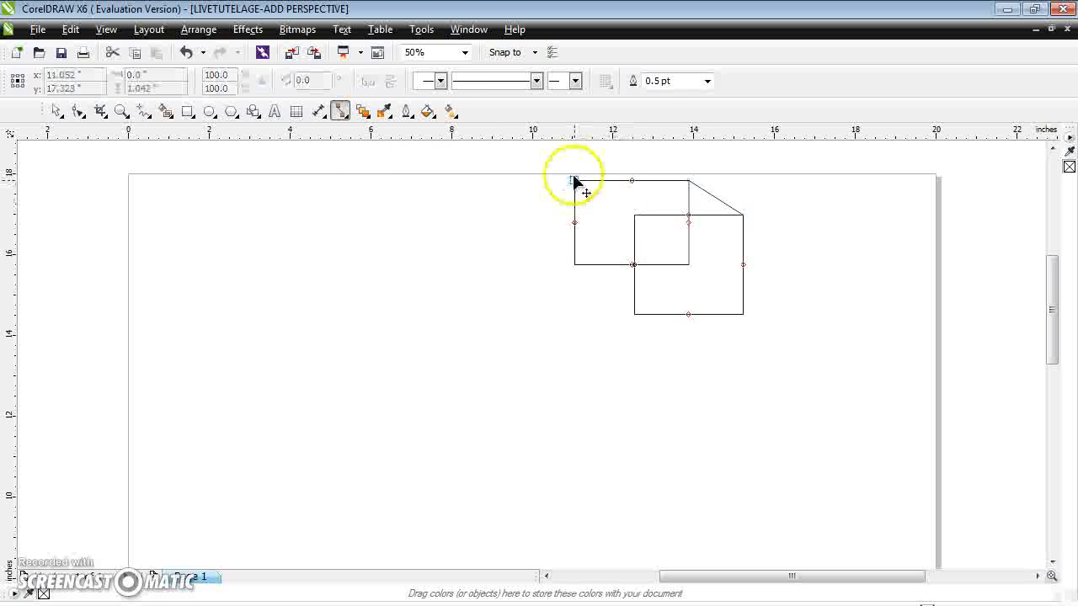
mouse_move(578, 182)
mouse_down()
mouse_move(616, 208)
mouse_move(573, 184)
mouse_up()
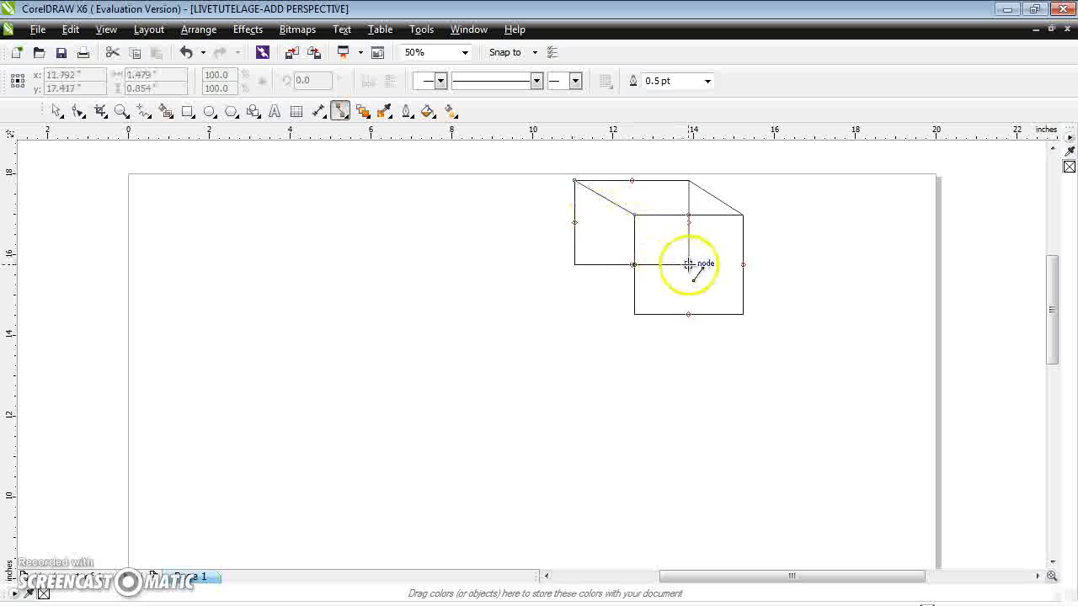
drag(719, 285, 719, 284)
key(ctrl+z)
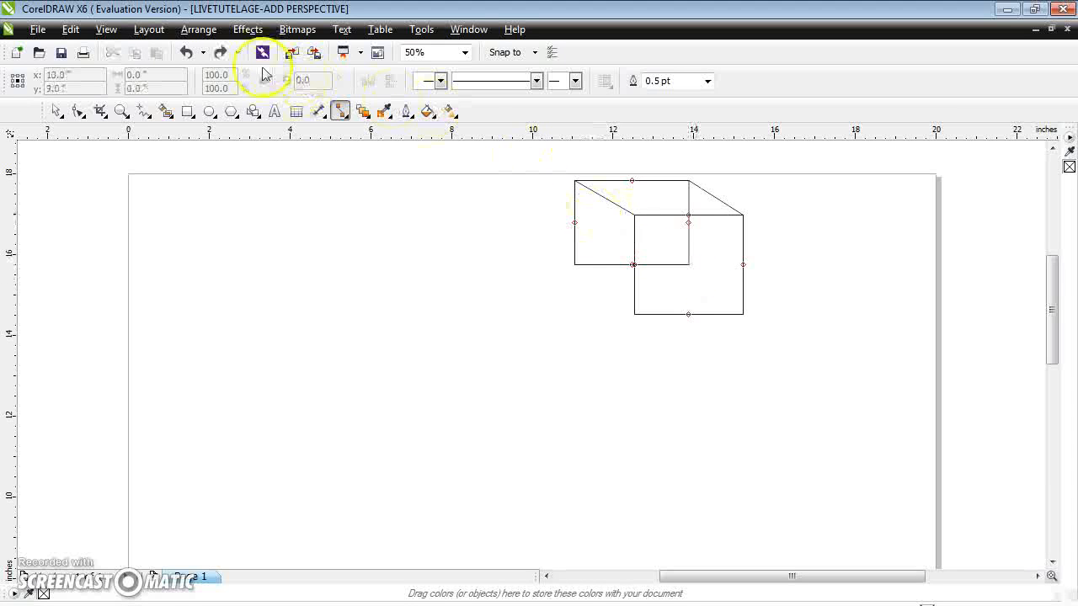
click(364, 116)
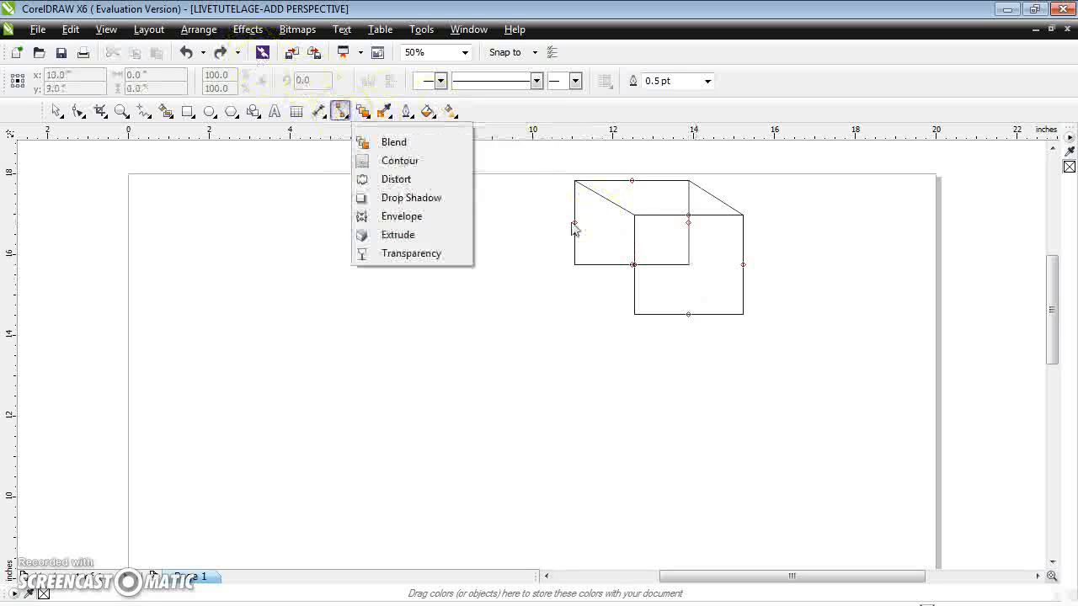
- Join the lower-left corners of the two rectangles with a straight connector line
click(688, 264)
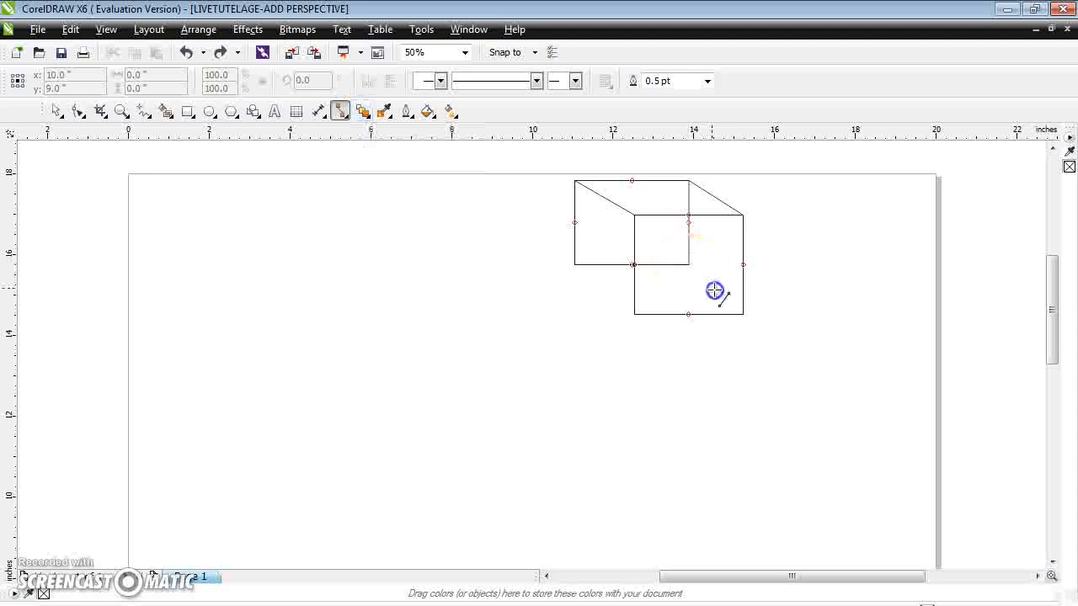
drag(575, 265, 629, 304)
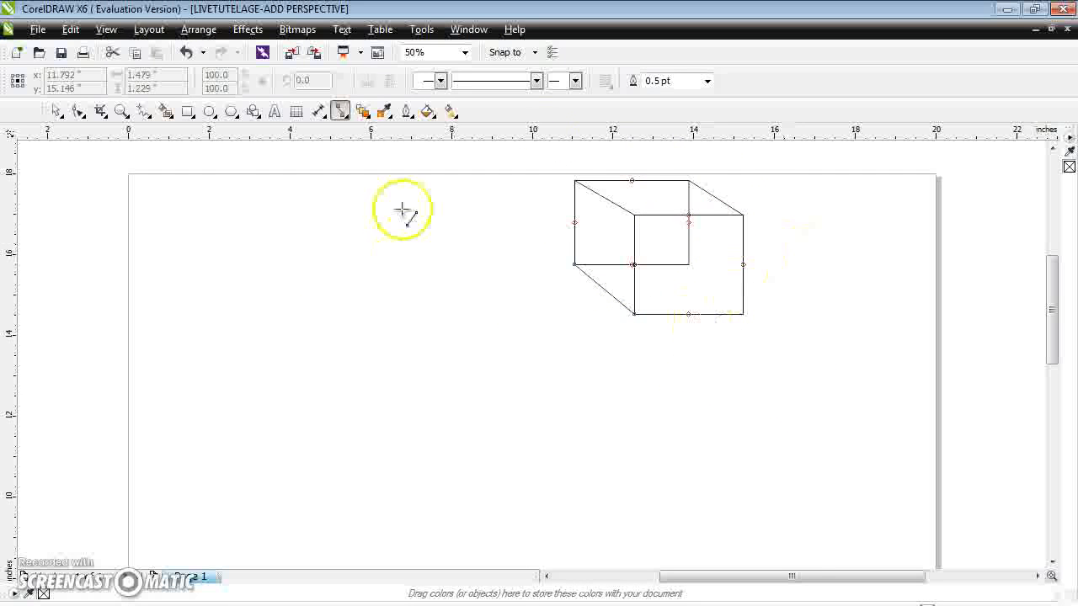
- Add the artistic text "LIVETUTELAGE" in the empty area to the left of the box
click(276, 113)
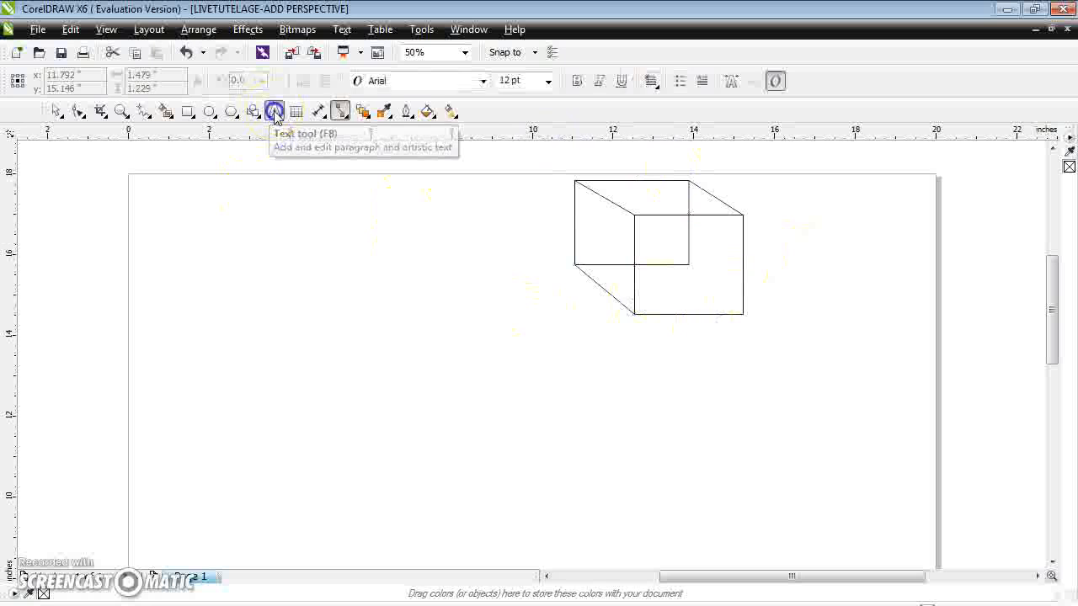
click(183, 276)
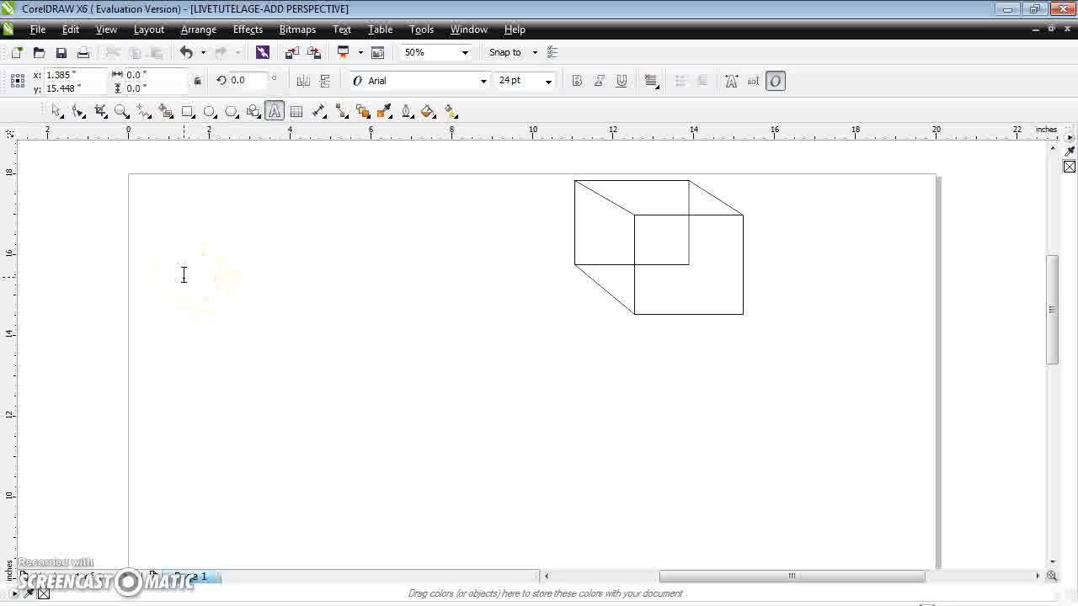
text(LIVETUTELAGE)
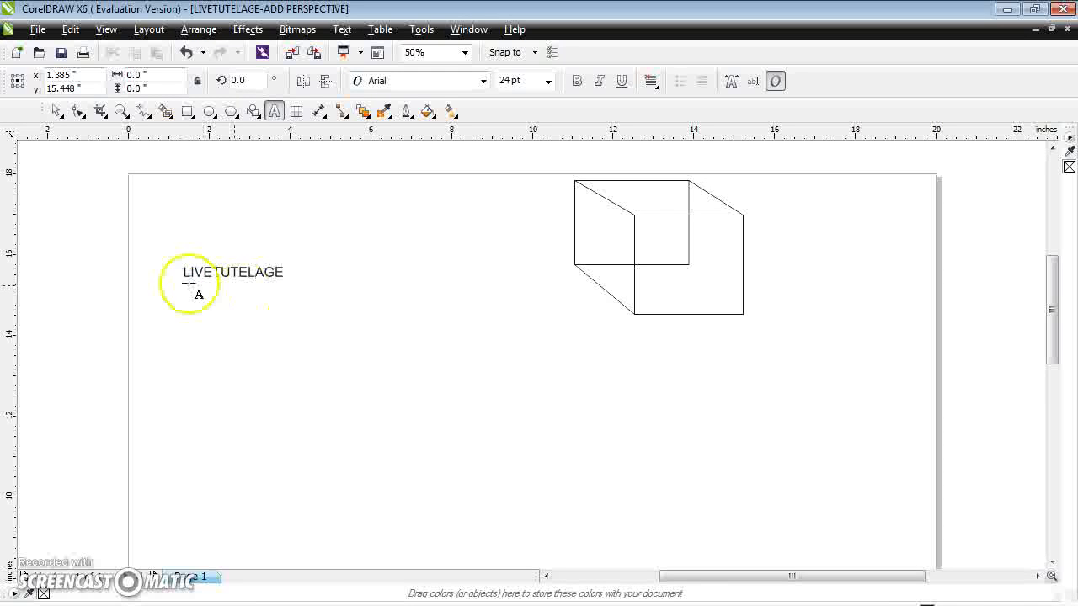
click(266, 269)
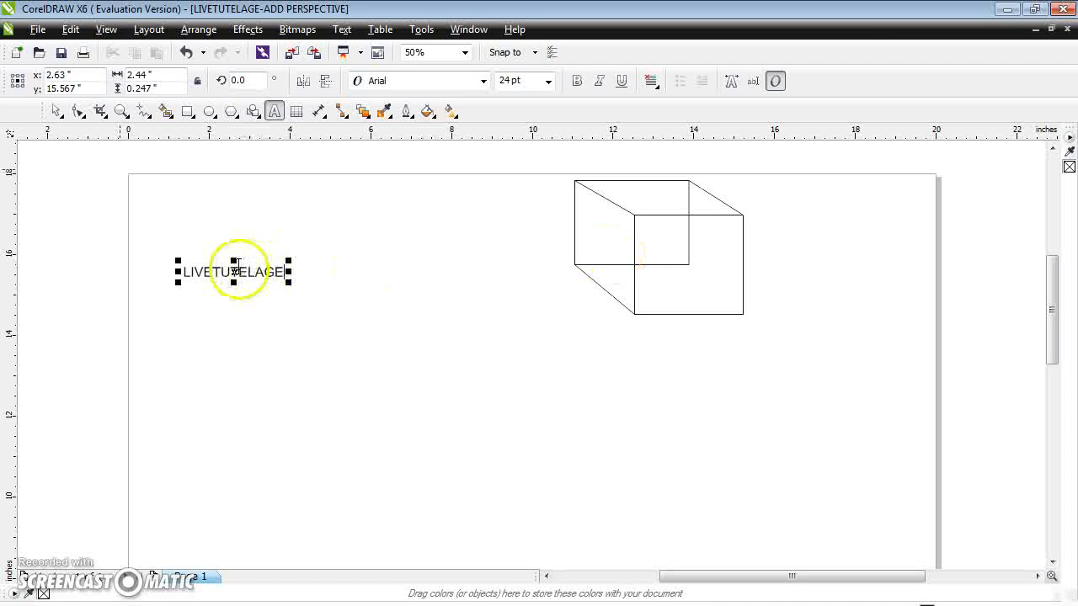
- Move the LIVETUTELAGE text onto the box's front face and rotate it 90 degrees
click(56, 111)
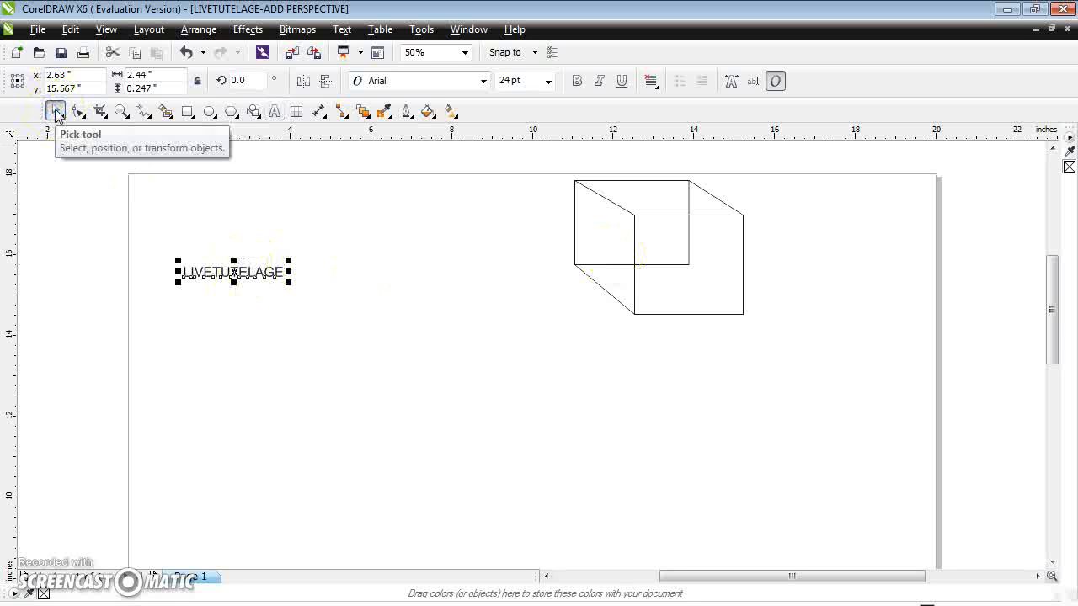
click(252, 273)
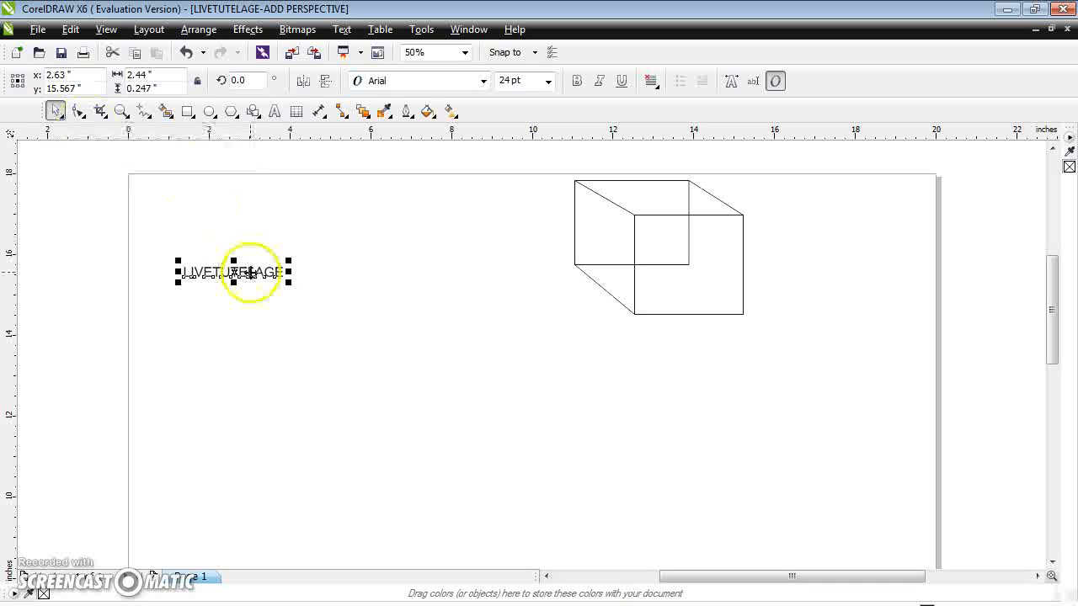
drag(251, 274, 709, 253)
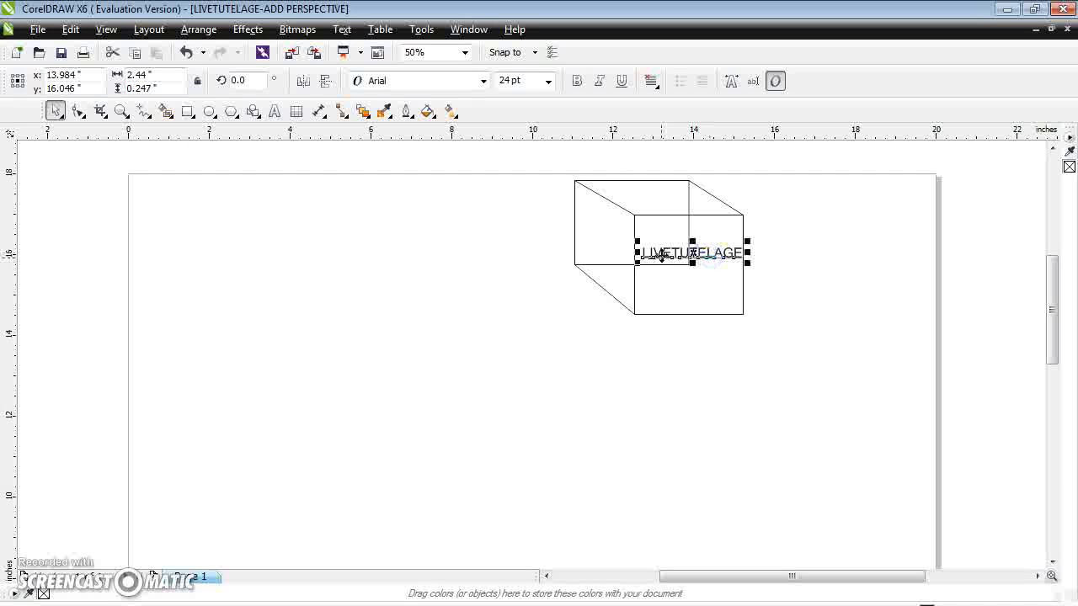
drag(252, 81, 225, 81)
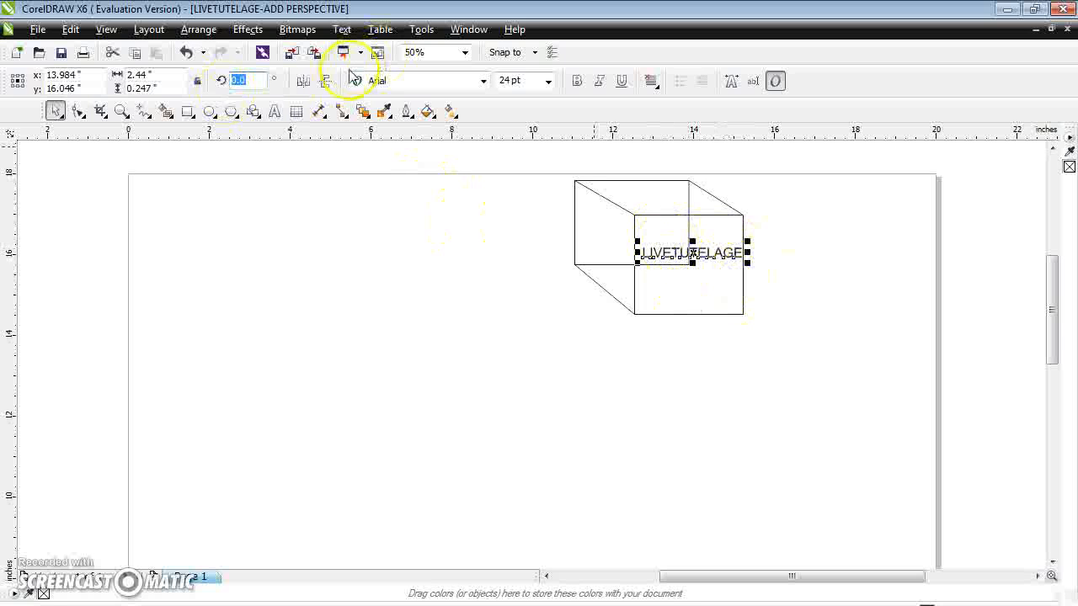
click(245, 79)
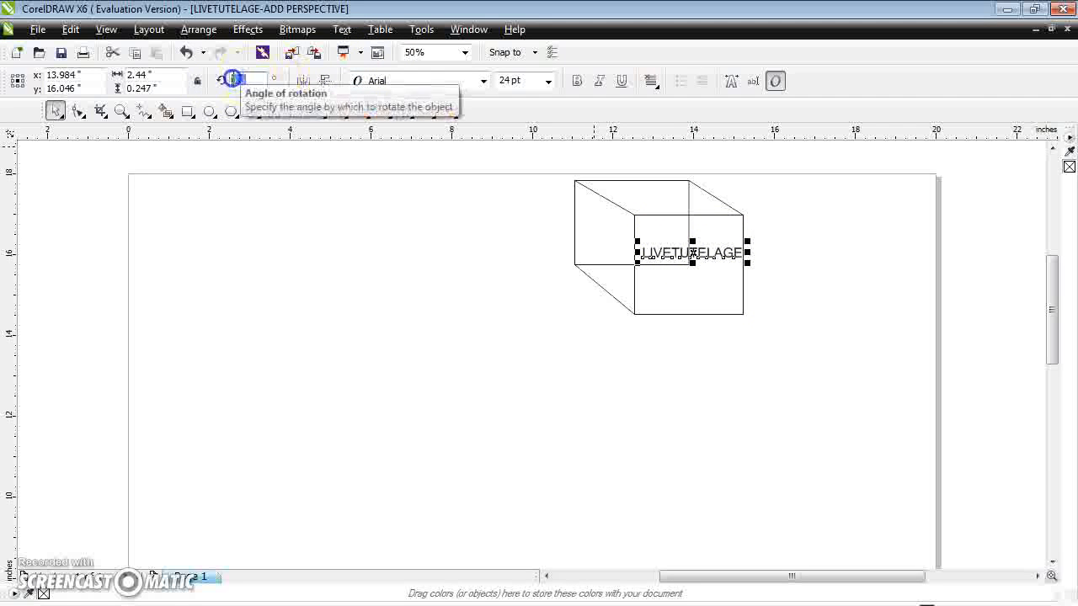
text(90)
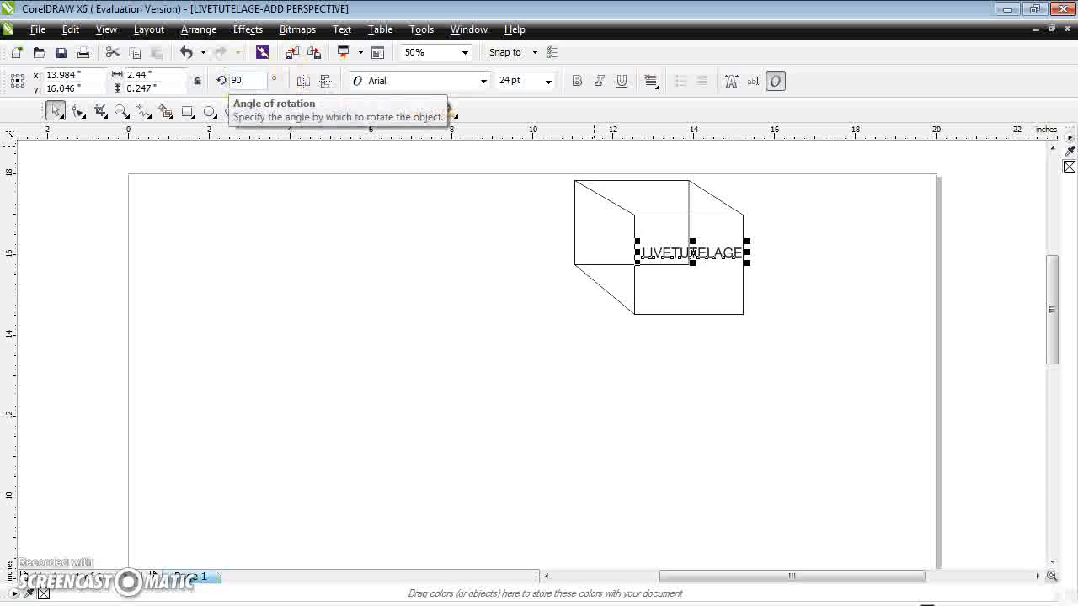
key(Return)
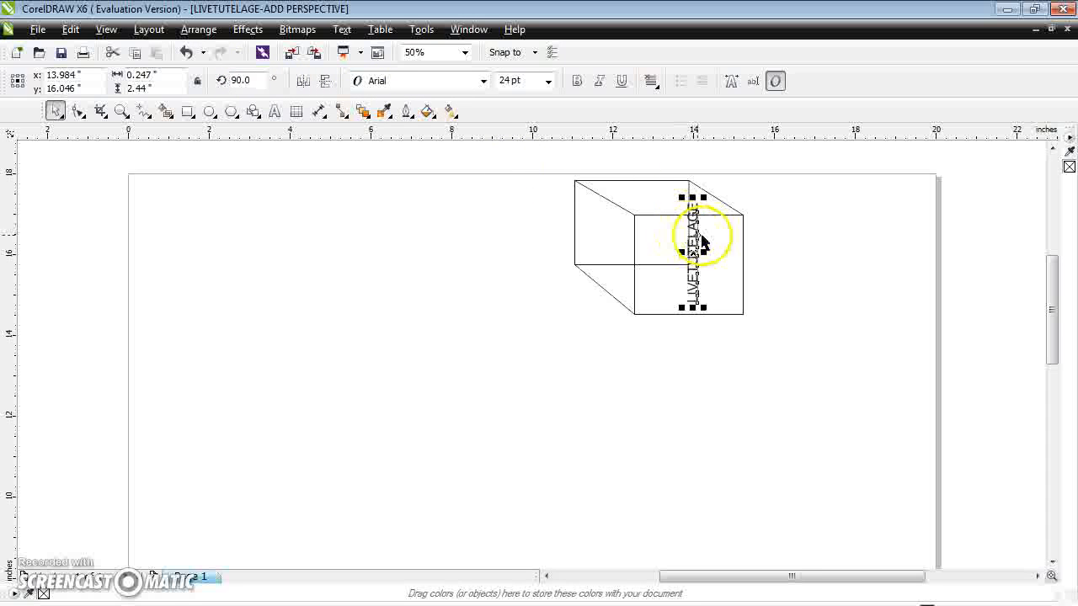
- Move the rotated text onto the box's left side face and resize it to about 0.49 by 2.18 inches
drag(698, 260, 626, 243)
drag(613, 302, 611, 293)
drag(612, 190, 612, 197)
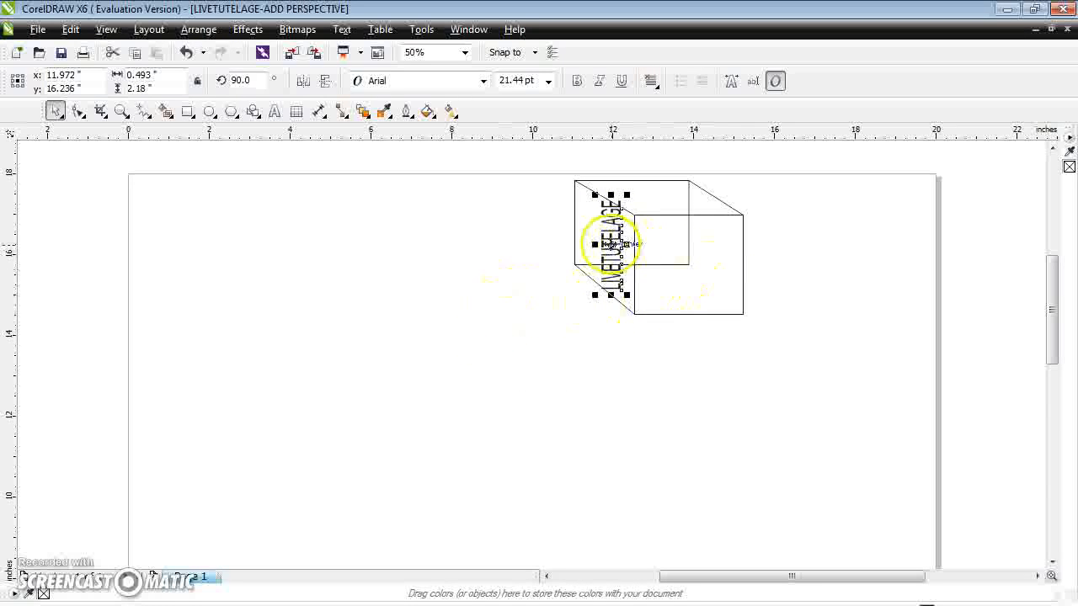
- Apply Add Perspective to the LIVETUTELAGE text, stretching its upper-left corner outward toward the side face's upper-left corner, and deselect the text
click(613, 247)
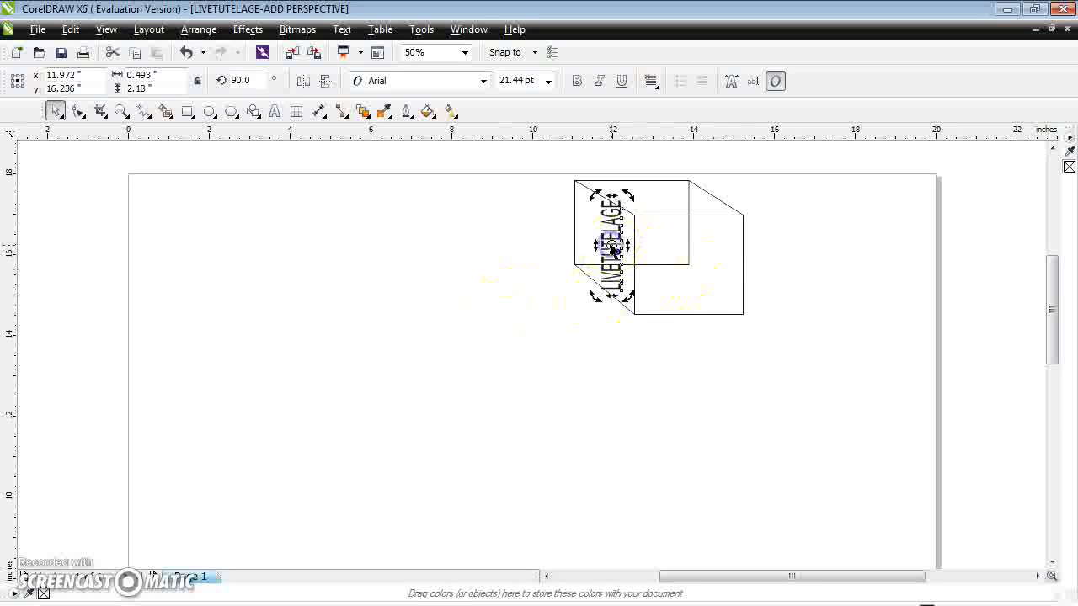
click(245, 29)
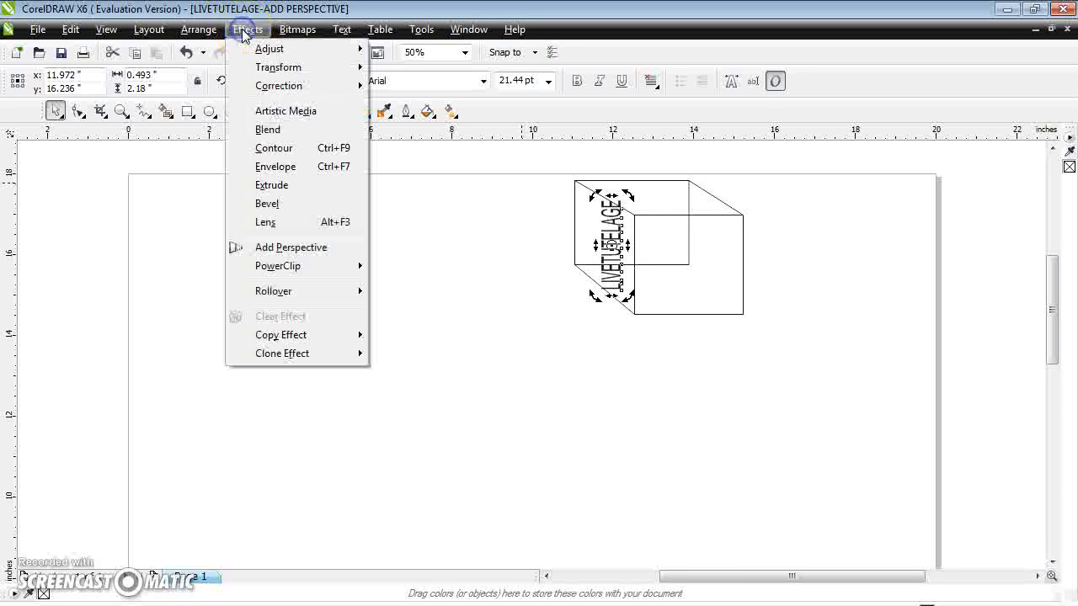
click(297, 247)
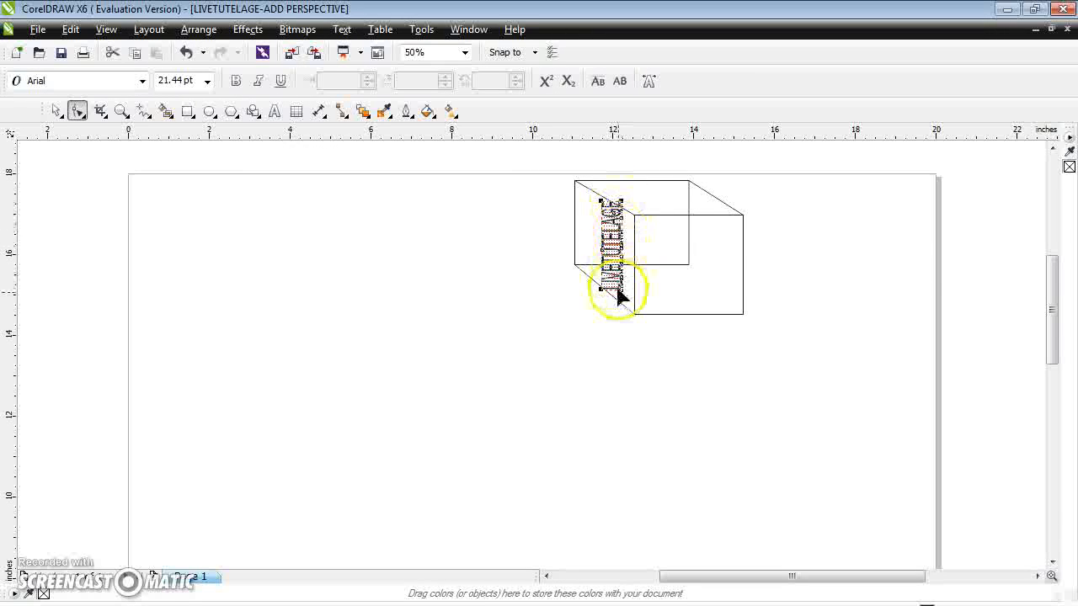
mouse_move(623, 290)
mouse_down()
mouse_move(609, 293)
mouse_move(622, 291)
mouse_up()
drag(599, 203, 581, 198)
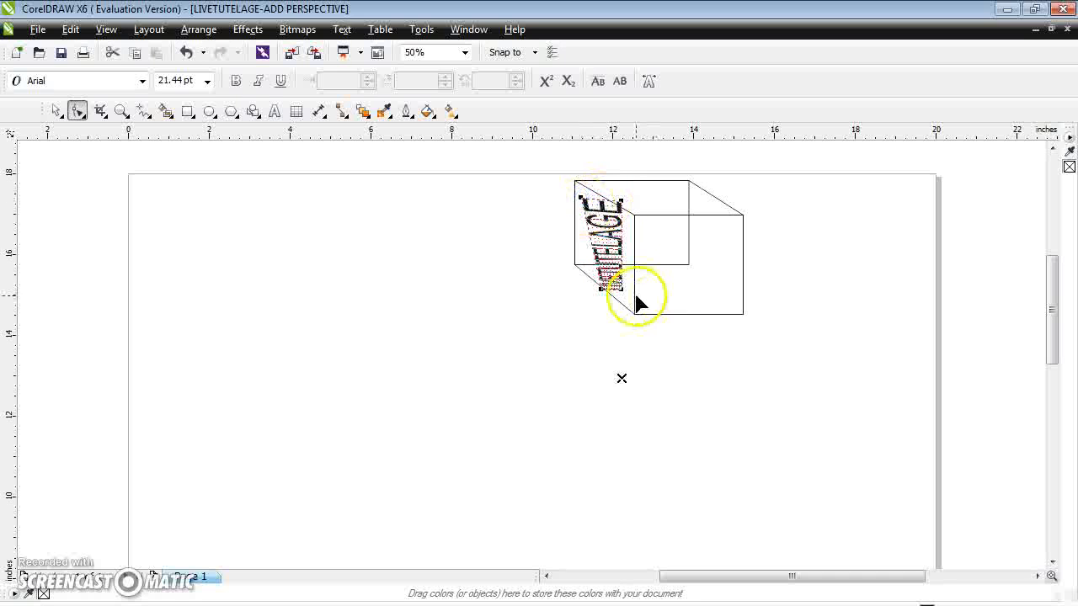
drag(622, 290, 623, 291)
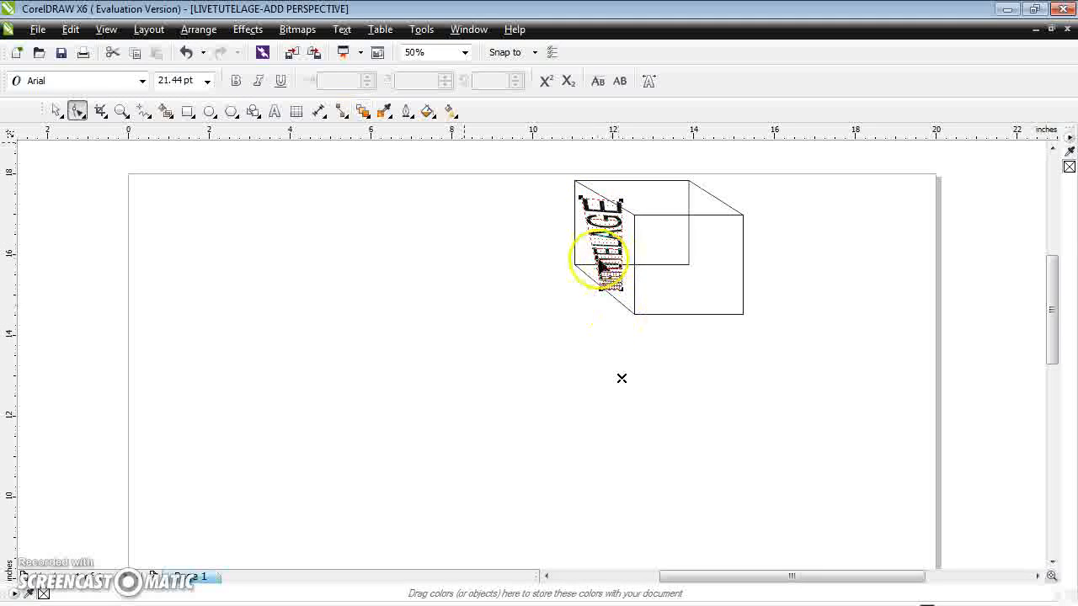
click(76, 112)
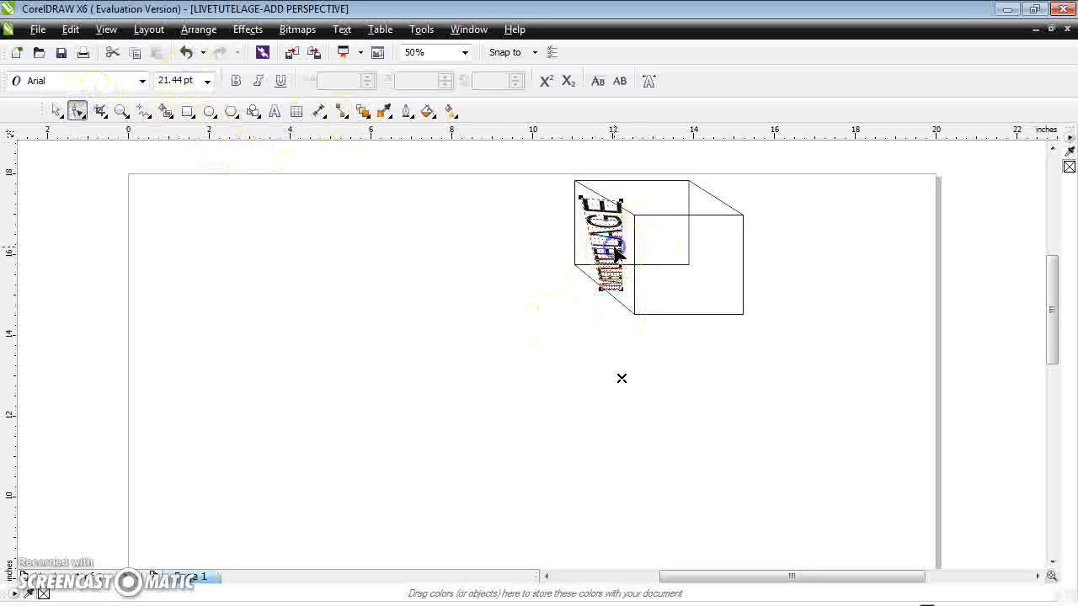
click(76, 112)
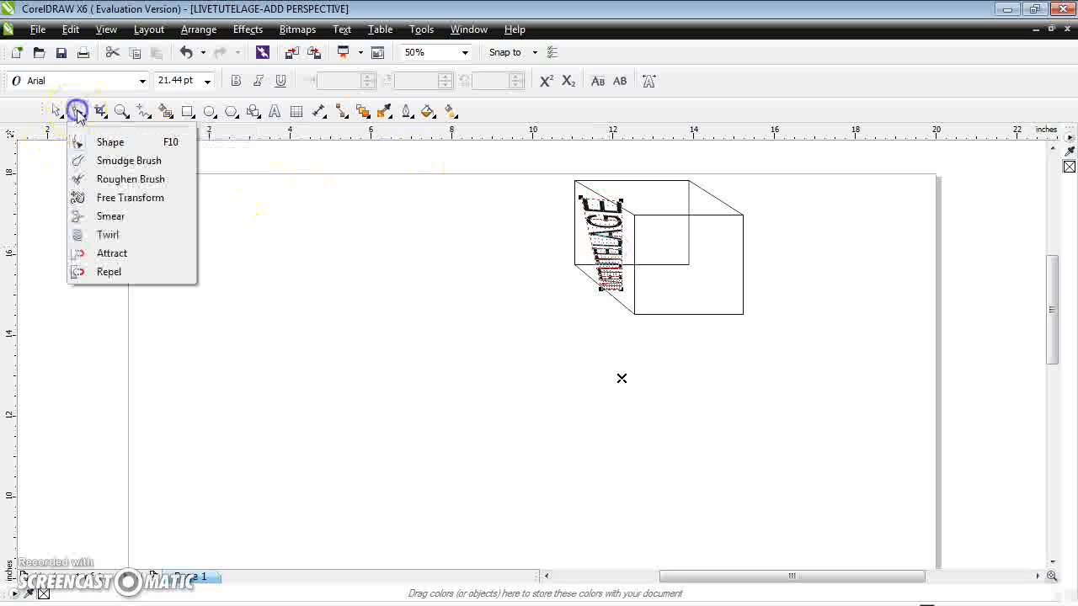
click(55, 112)
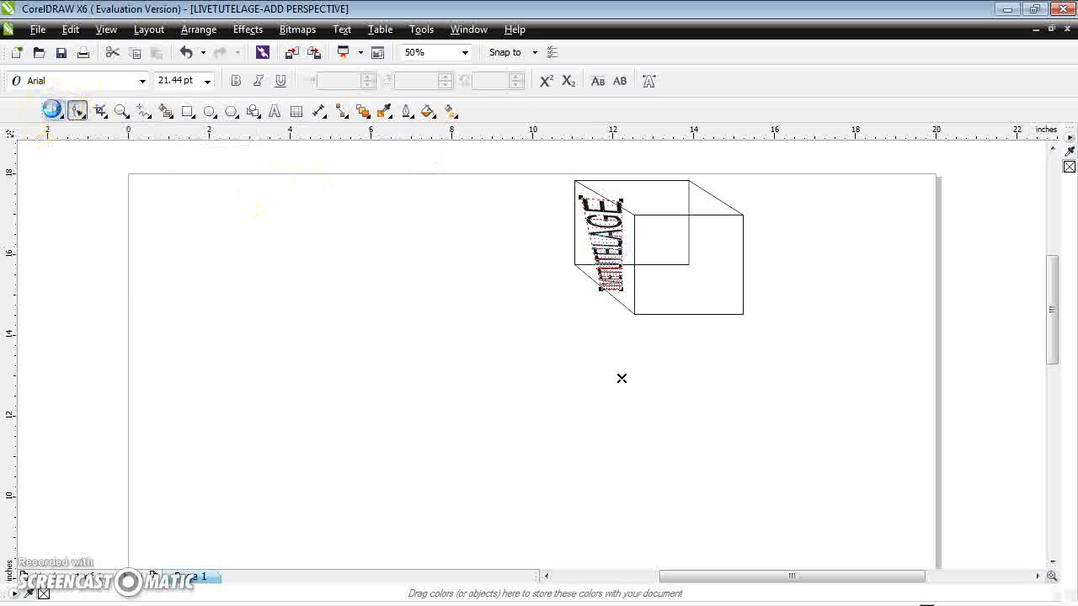
click(54, 111)
click(577, 290)
click(609, 244)
drag(610, 244, 599, 245)
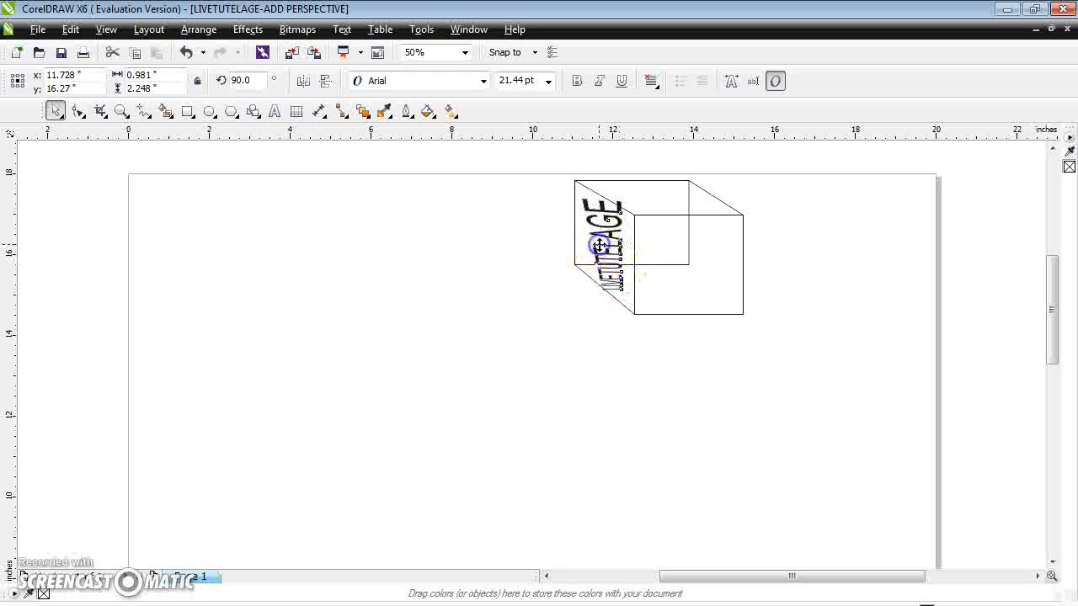
click(620, 392)
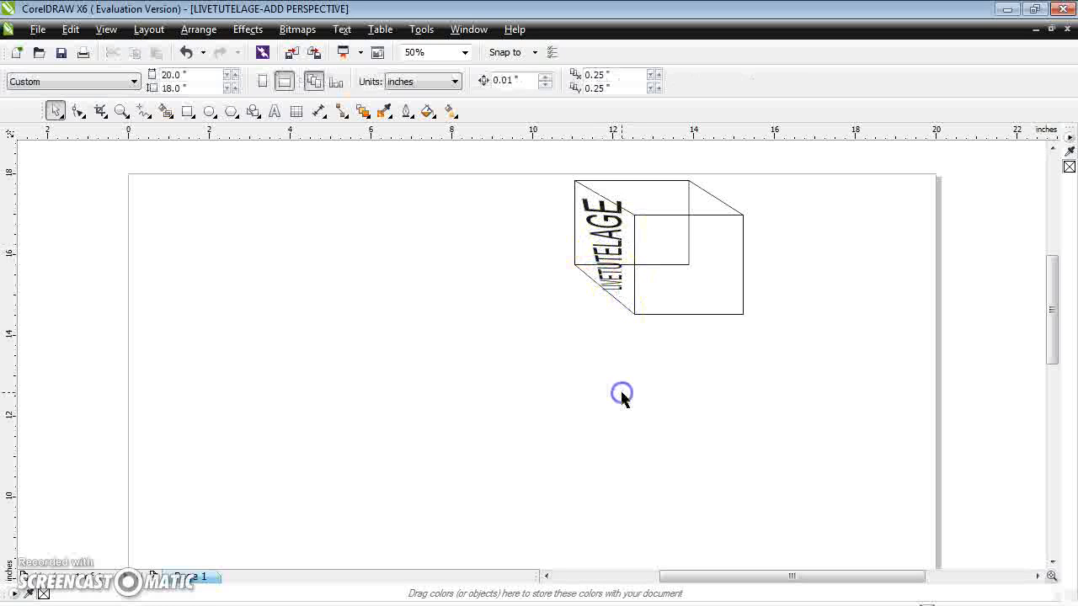
- Add the artistic text "COREL DRAW ELEARNING" in the empty area left of the box, viewing the page at 75%
click(464, 53)
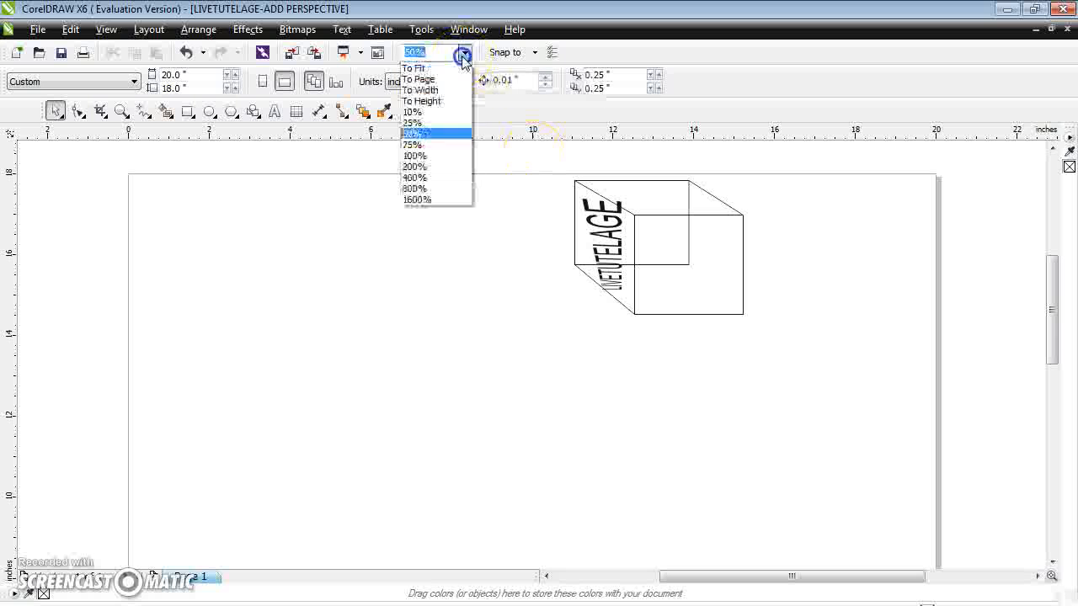
click(424, 145)
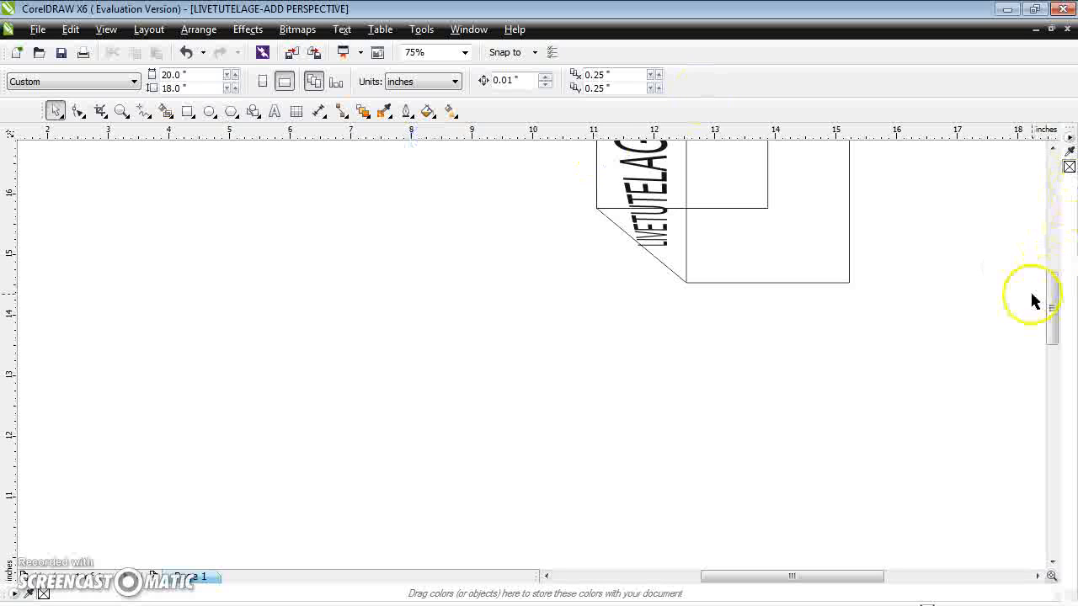
drag(1052, 301, 1057, 271)
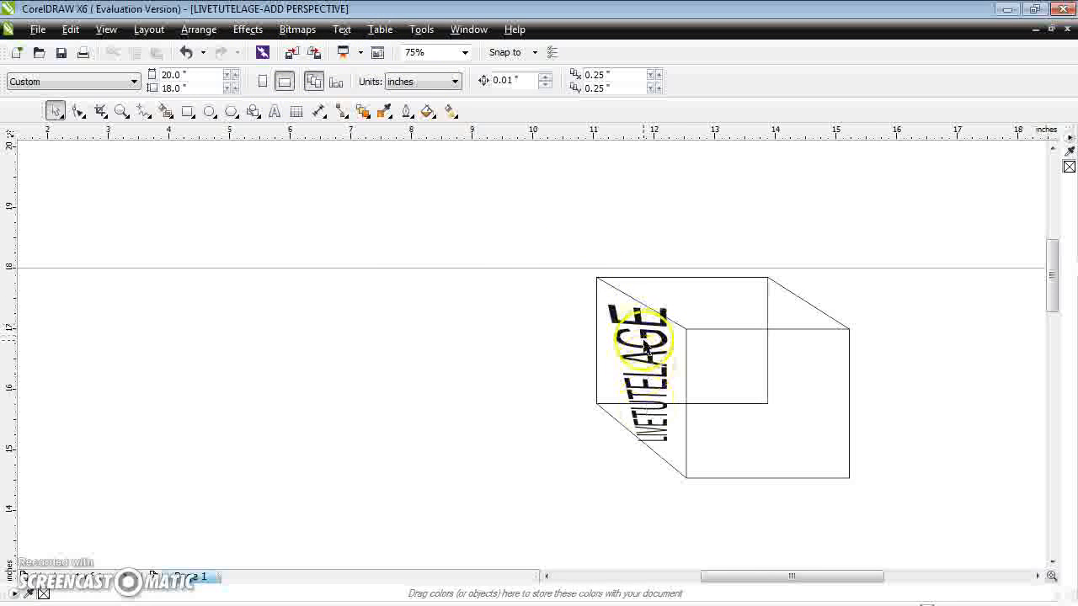
click(275, 112)
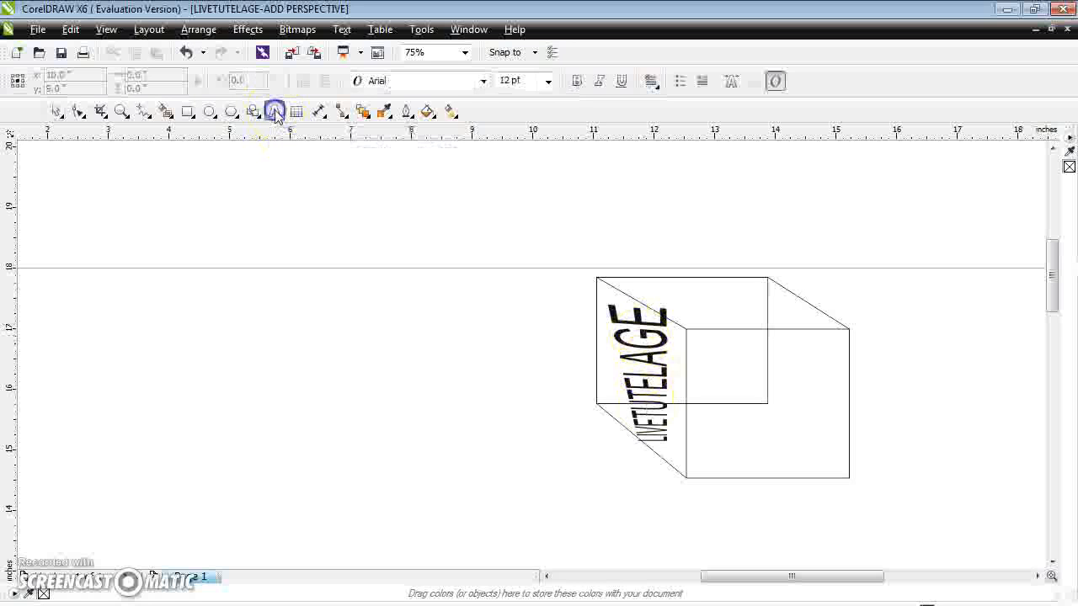
click(156, 306)
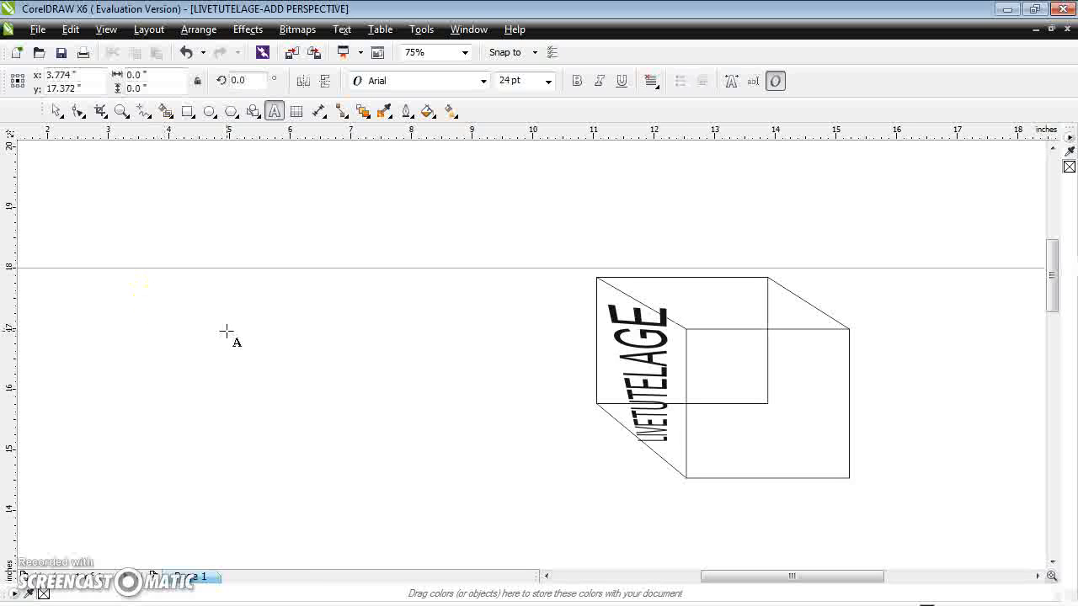
text(COREL DRAW ELEARNING)
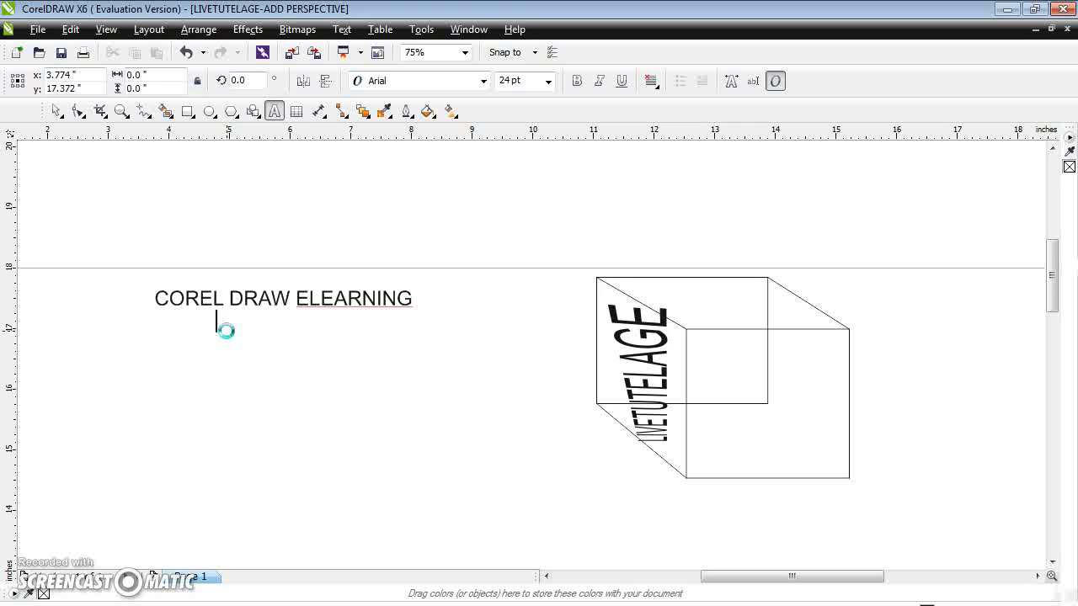
- Correct the word ELEARNING to LEARNING in the new text using a spelling suggestion
click(364, 303)
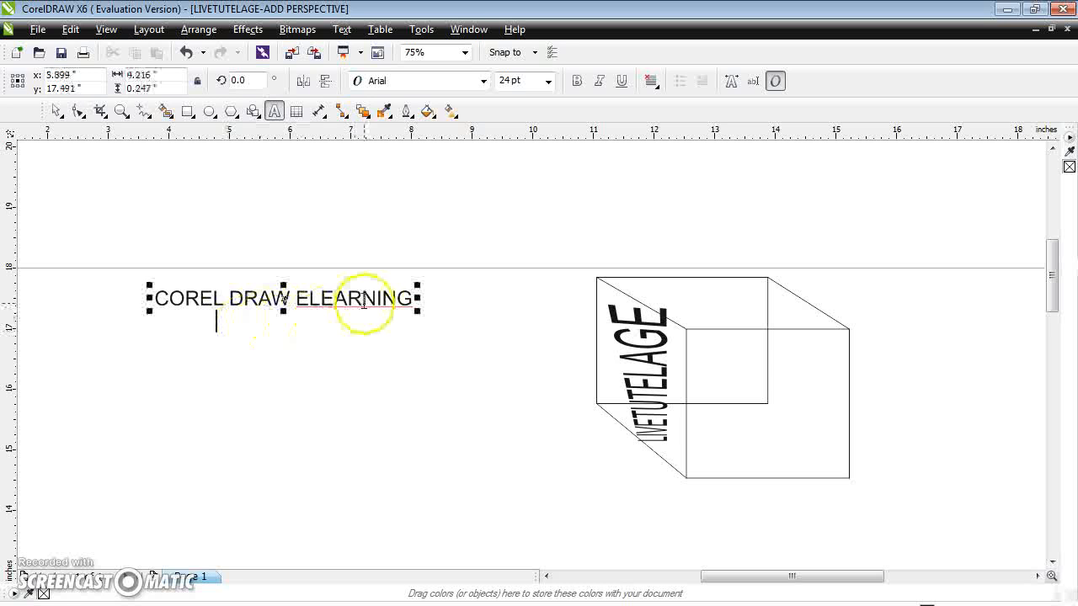
right_click(325, 301)
click(339, 333)
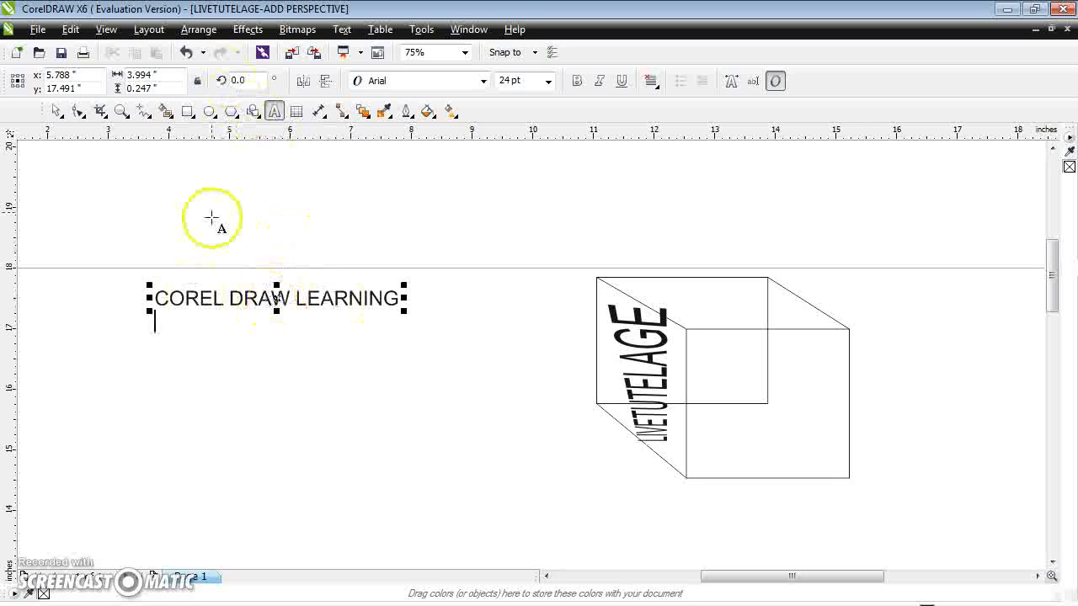
- Rotate the COREL DRAW LEARNING text to about 353.4 degrees and move it just below the page's top edge
click(56, 111)
click(279, 294)
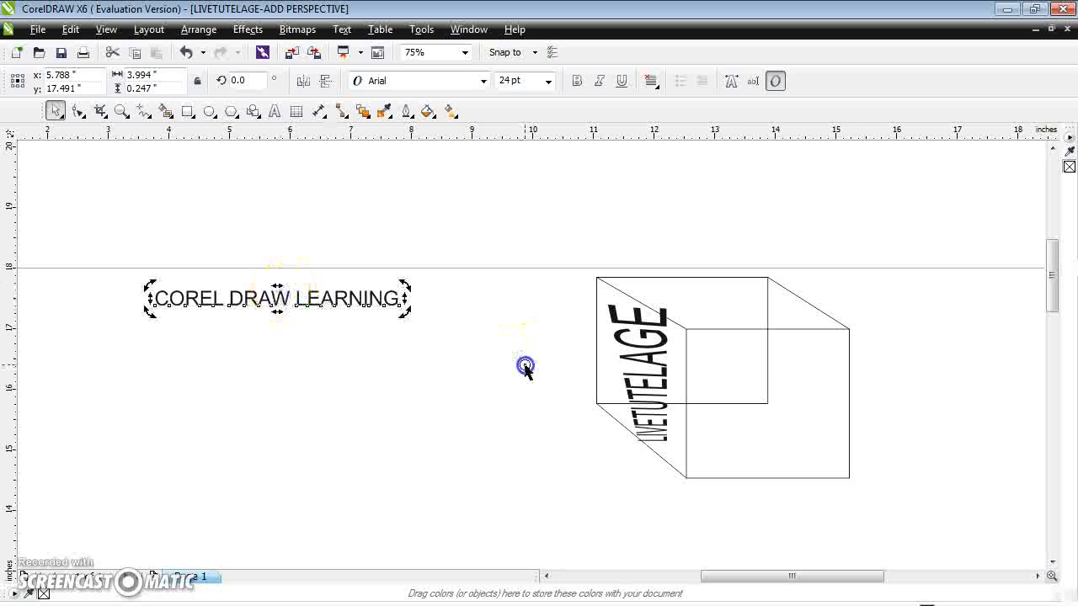
mouse_move(225, 295)
mouse_down()
mouse_move(241, 306)
mouse_move(413, 308)
mouse_move(524, 344)
mouse_move(404, 294)
mouse_up()
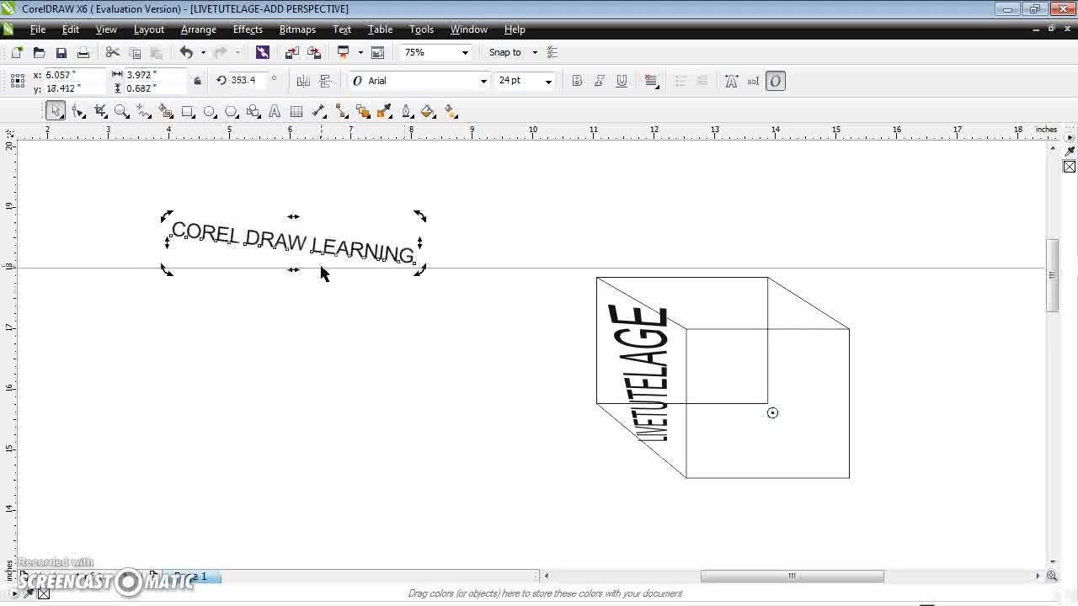
click(268, 240)
drag(267, 241, 293, 346)
- Move the COREL DRAW LEARNING text onto the box's front face and narrow it to about 2.45 inches wide
click(55, 112)
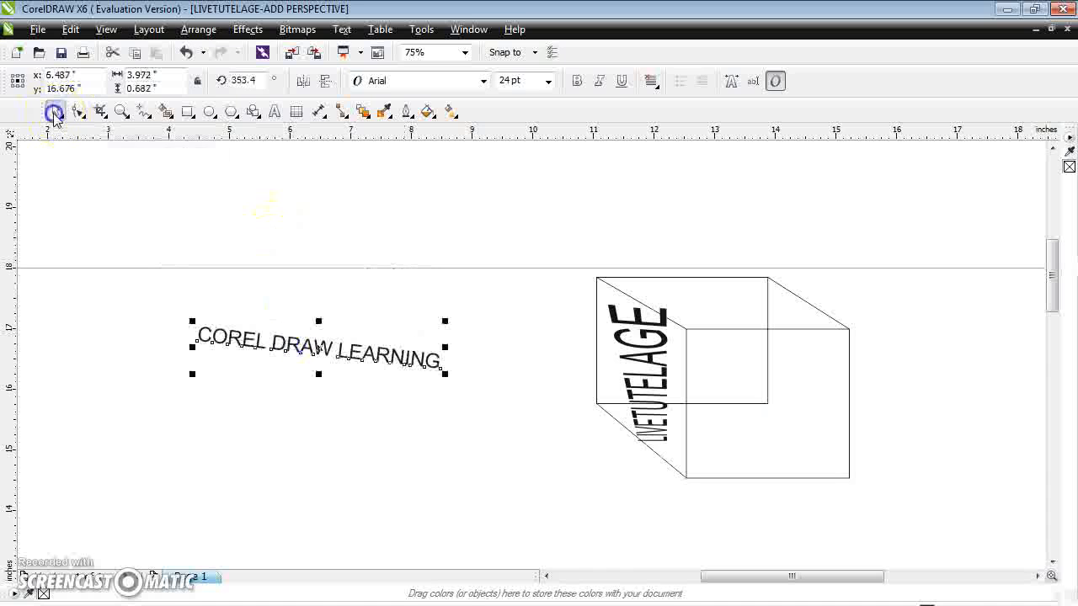
click(280, 345)
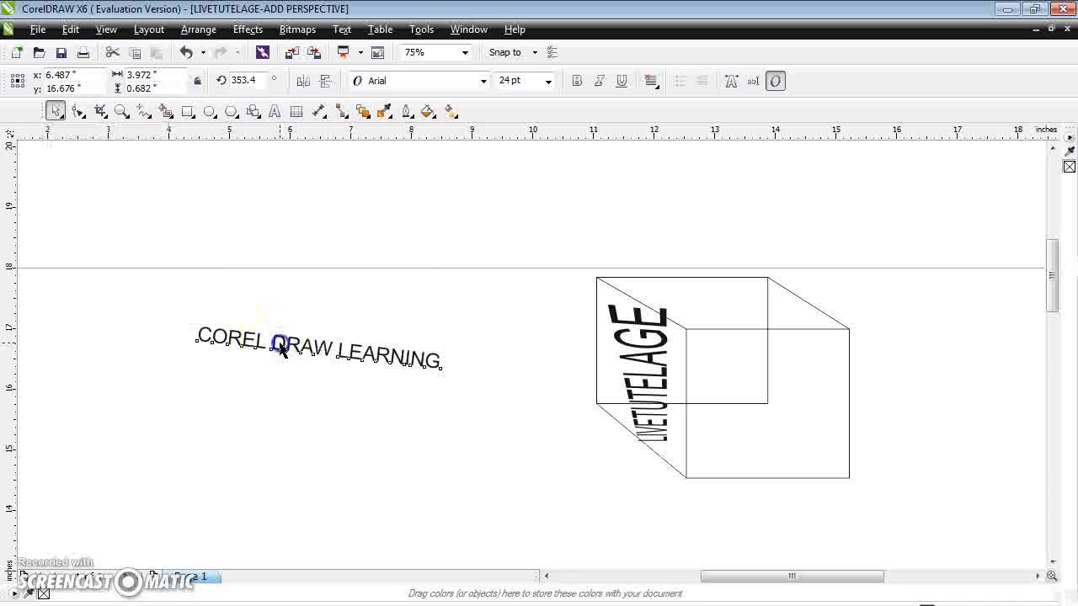
click(314, 379)
click(55, 110)
click(290, 348)
mouse_move(286, 352)
mouse_down()
mouse_move(371, 418)
mouse_move(688, 449)
mouse_move(777, 394)
mouse_move(780, 441)
mouse_move(809, 441)
mouse_move(818, 423)
mouse_up()
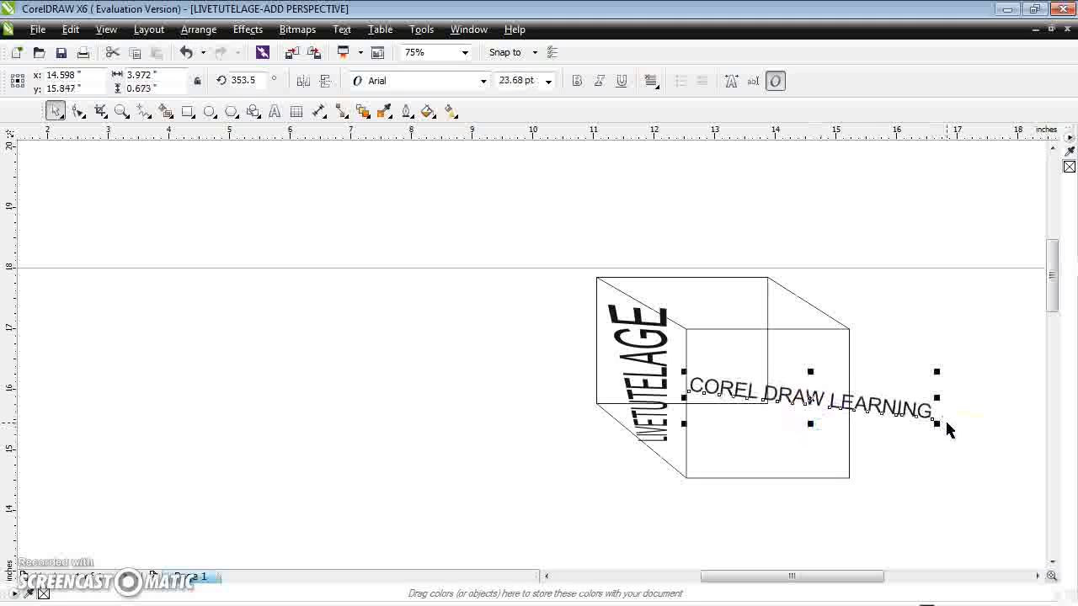
drag(936, 399, 845, 398)
- Apply Add Perspective to the COREL DRAW LEARNING text, raising its upper-right corner toward the front face's upper-right corner
click(771, 400)
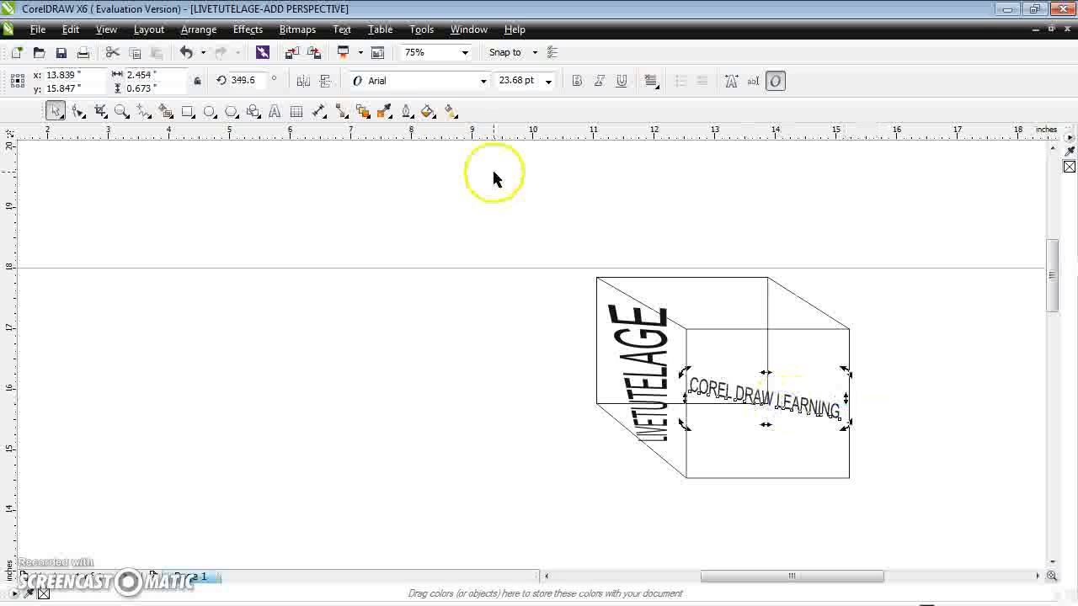
click(248, 30)
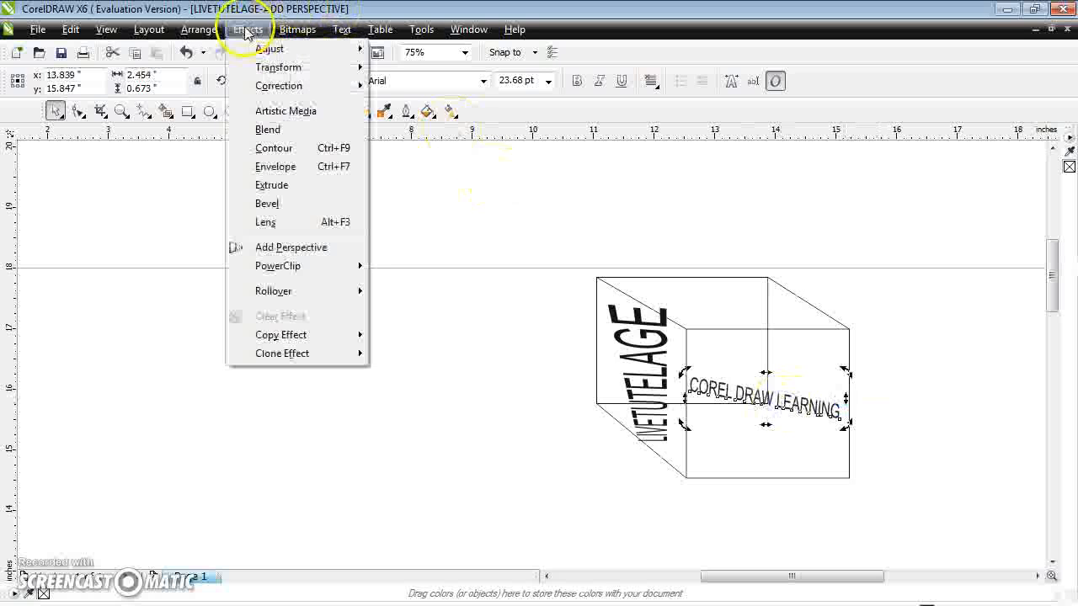
click(281, 246)
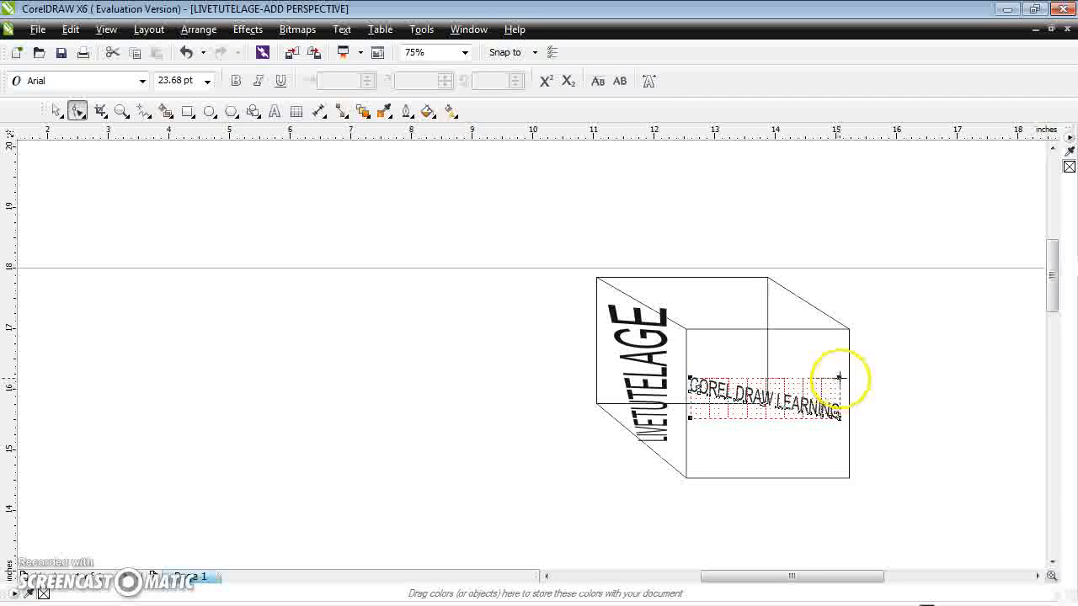
drag(840, 378, 839, 342)
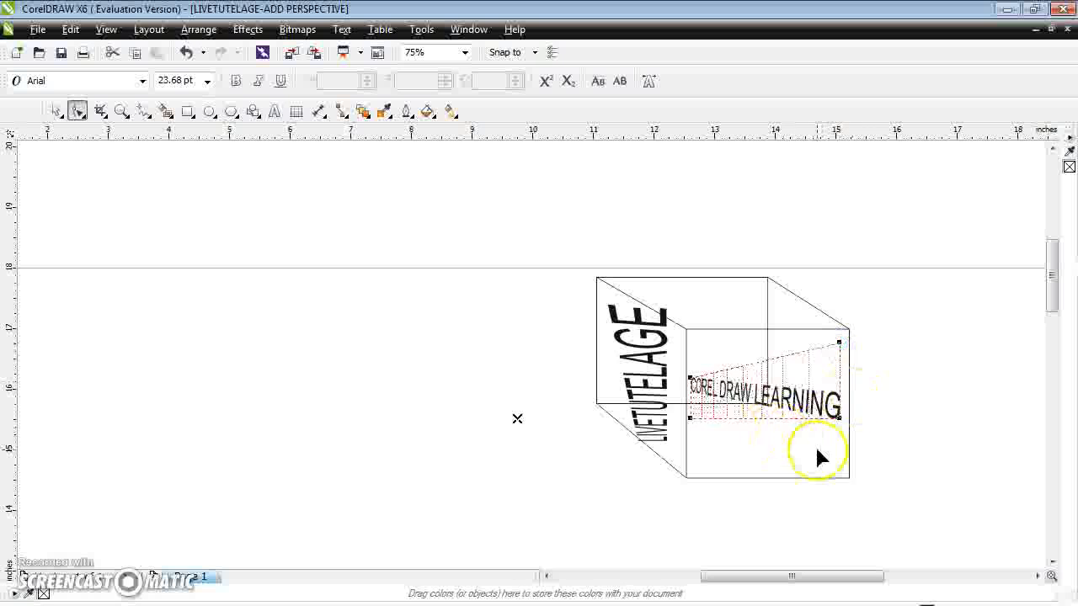
click(764, 418)
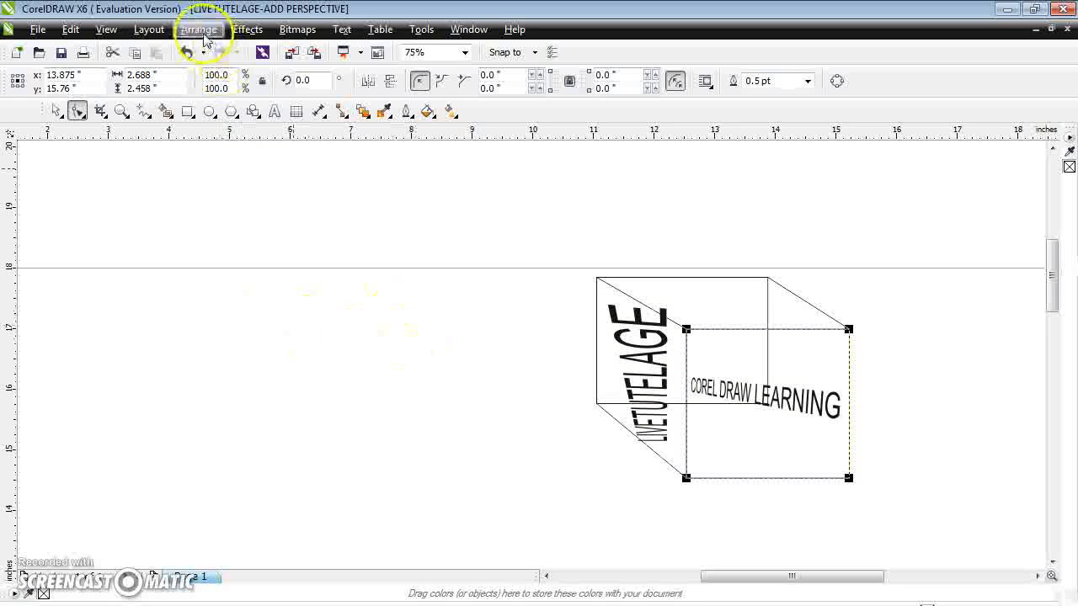
click(246, 29)
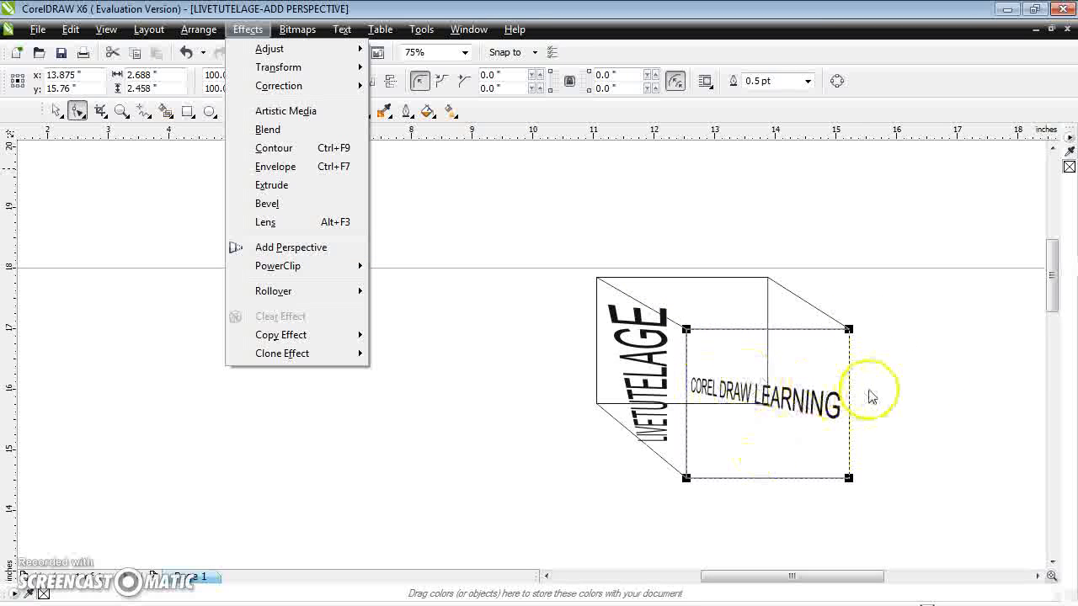
click(1003, 298)
- Draw a paragraph text frame about 3.88 by 2.08 inches in the empty area left of the box
mouse_move(1049, 286)
mouse_down()
mouse_move(1053, 234)
mouse_move(1052, 301)
mouse_up()
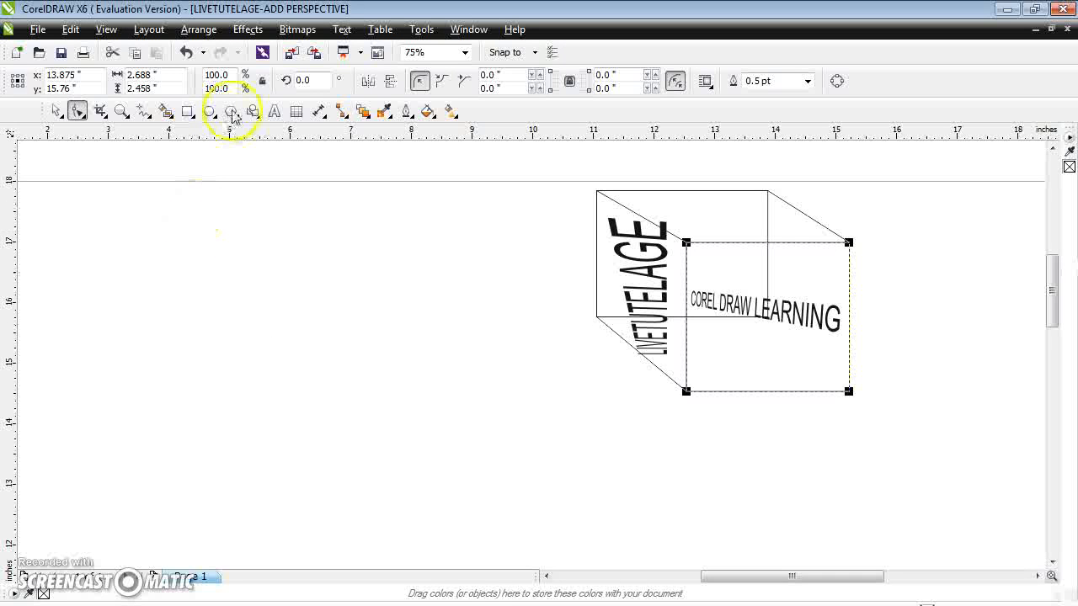
click(274, 113)
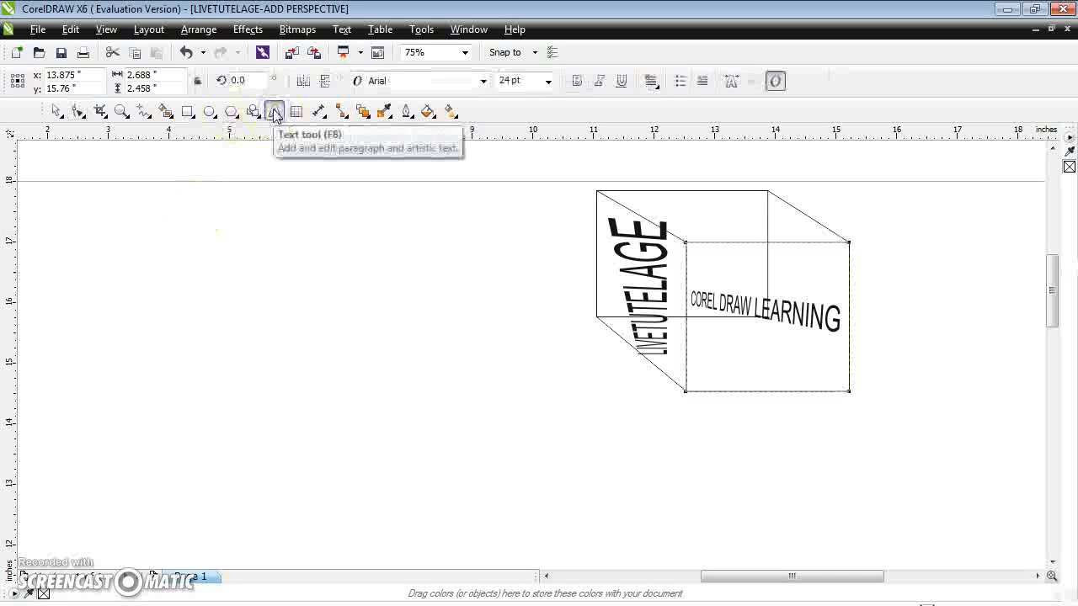
click(169, 256)
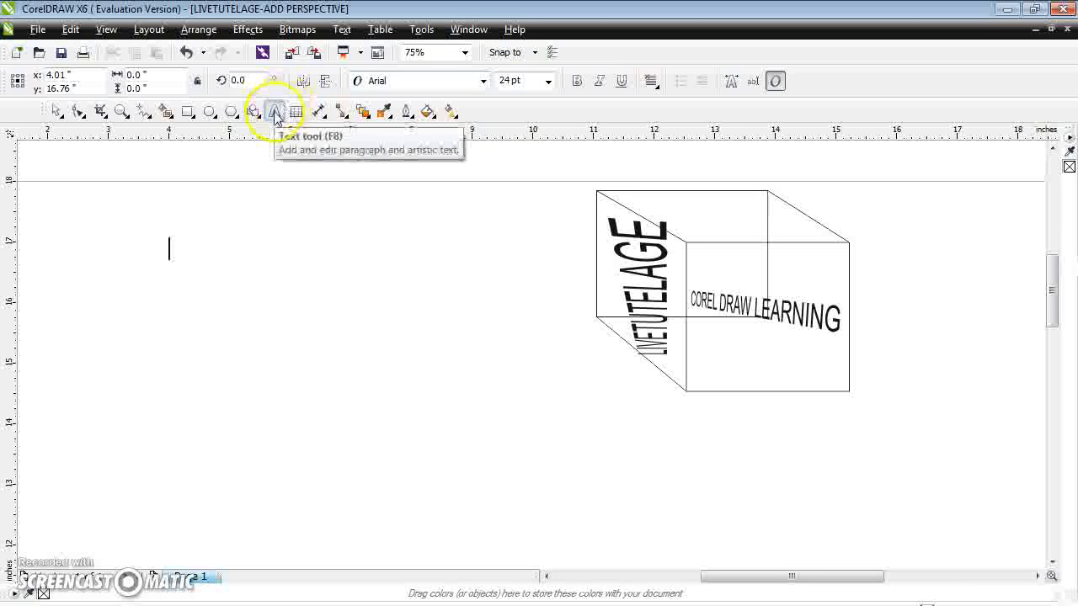
drag(144, 321, 379, 448)
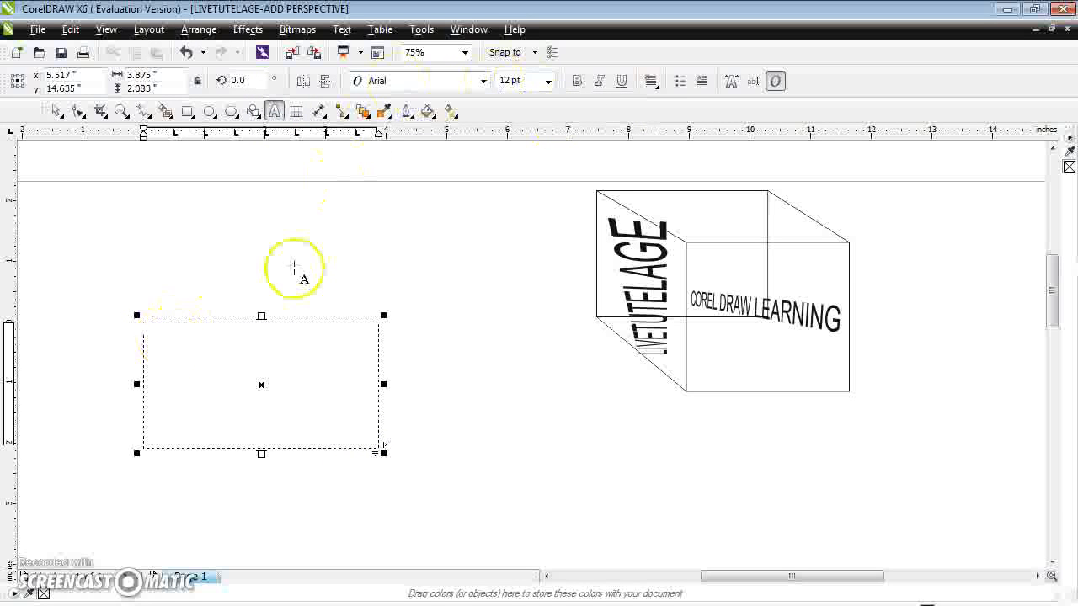
- Draw a second paragraph text frame about 2.26 by 1.81 inches between the first frame and the box
click(274, 112)
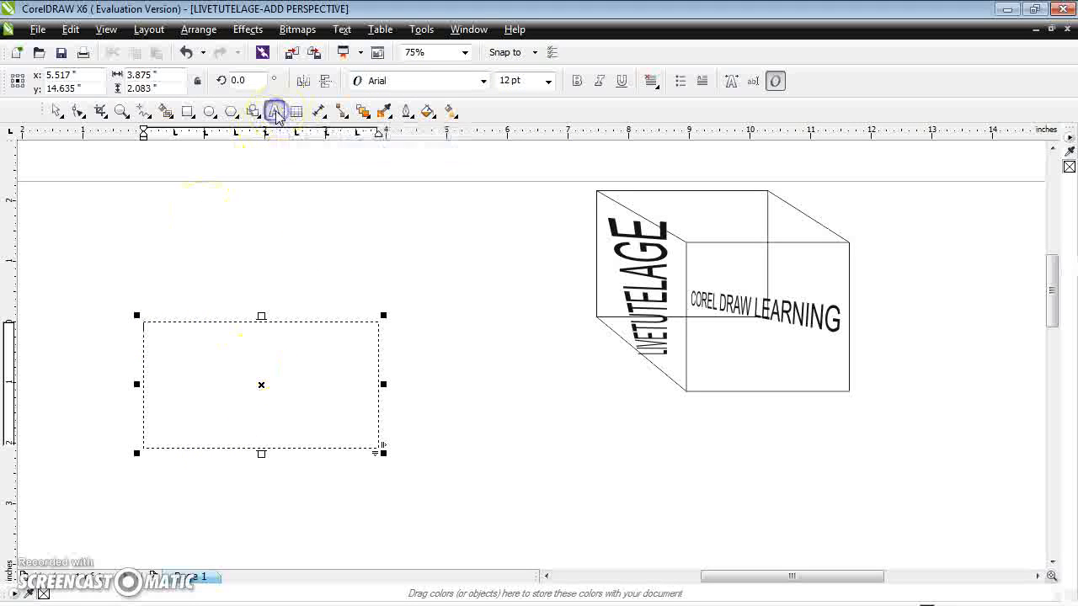
click(234, 239)
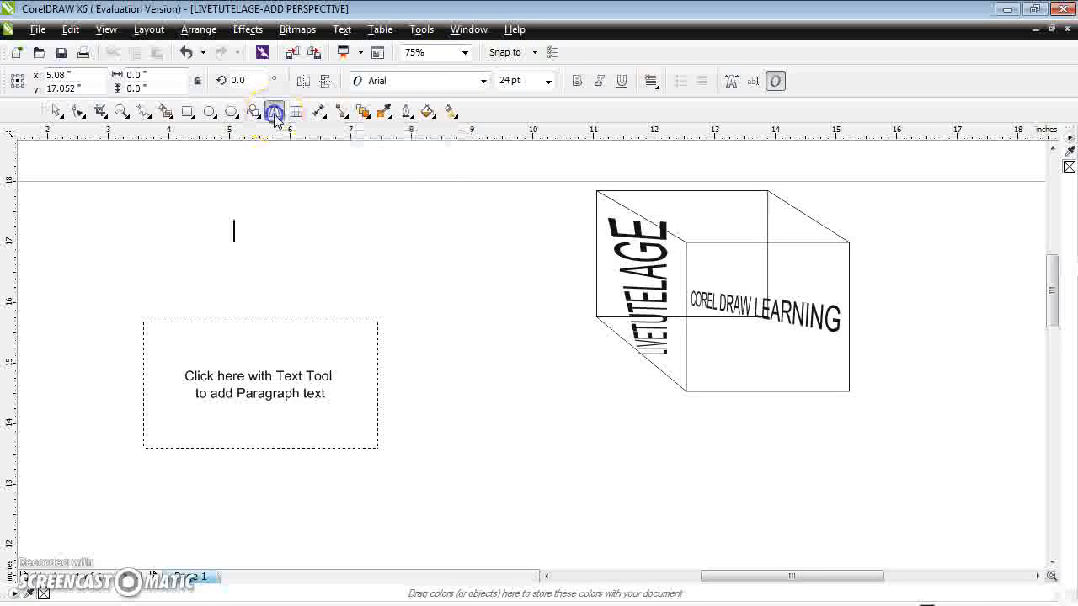
drag(442, 354, 581, 464)
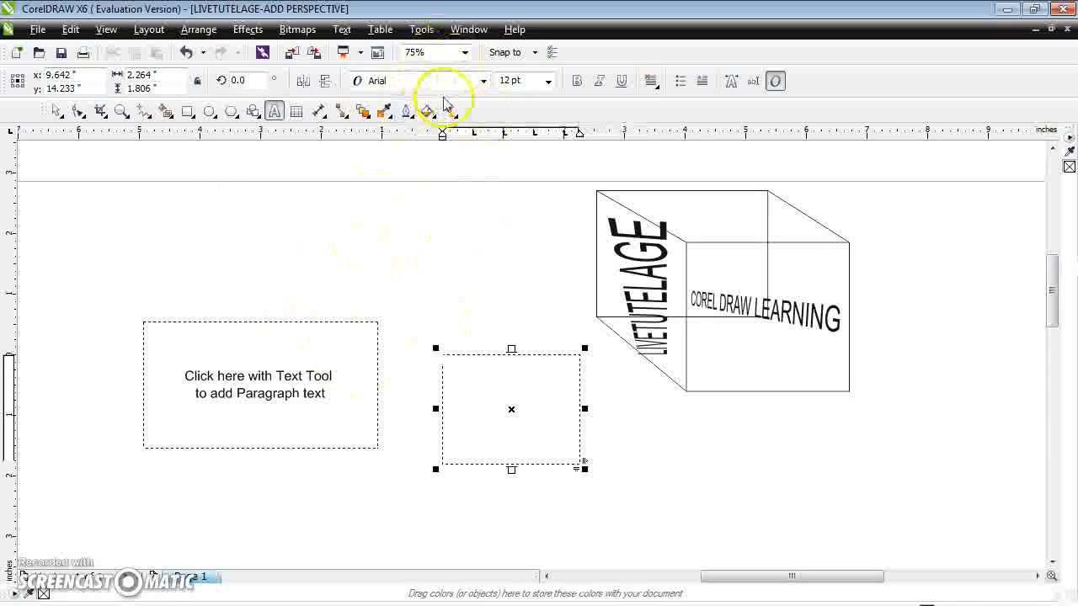
- Delete both empty paragraph text frames beside the box
click(56, 110)
click(292, 385)
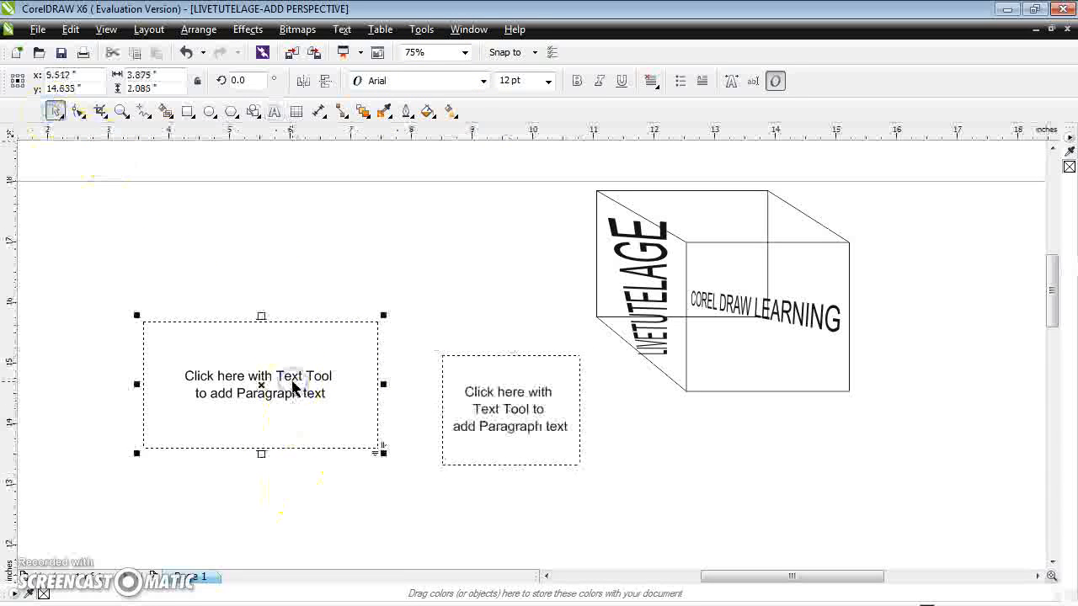
key(Delete)
click(487, 412)
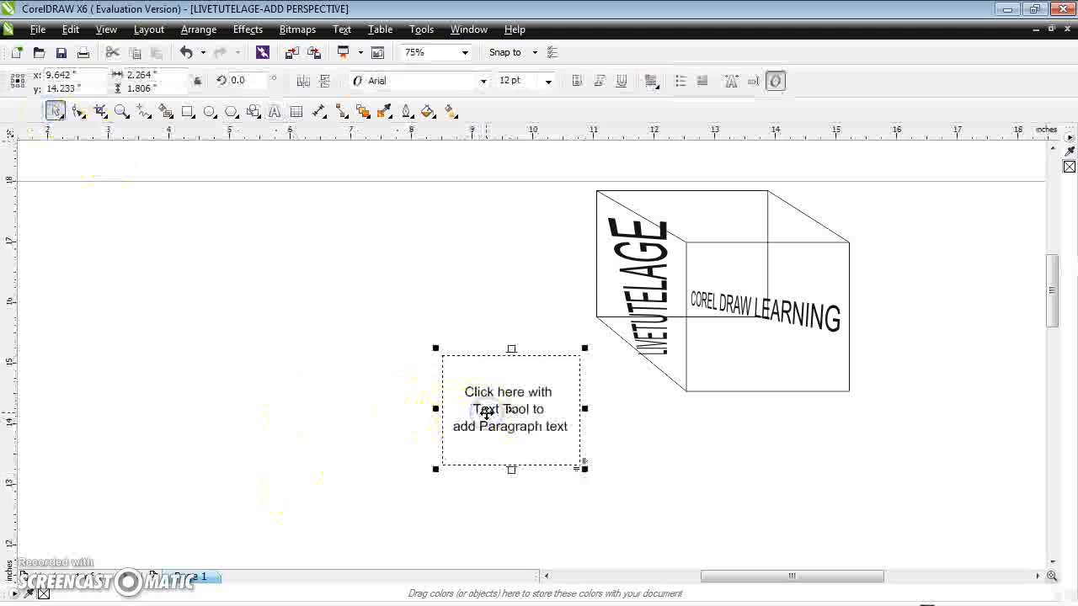
key(Delete)
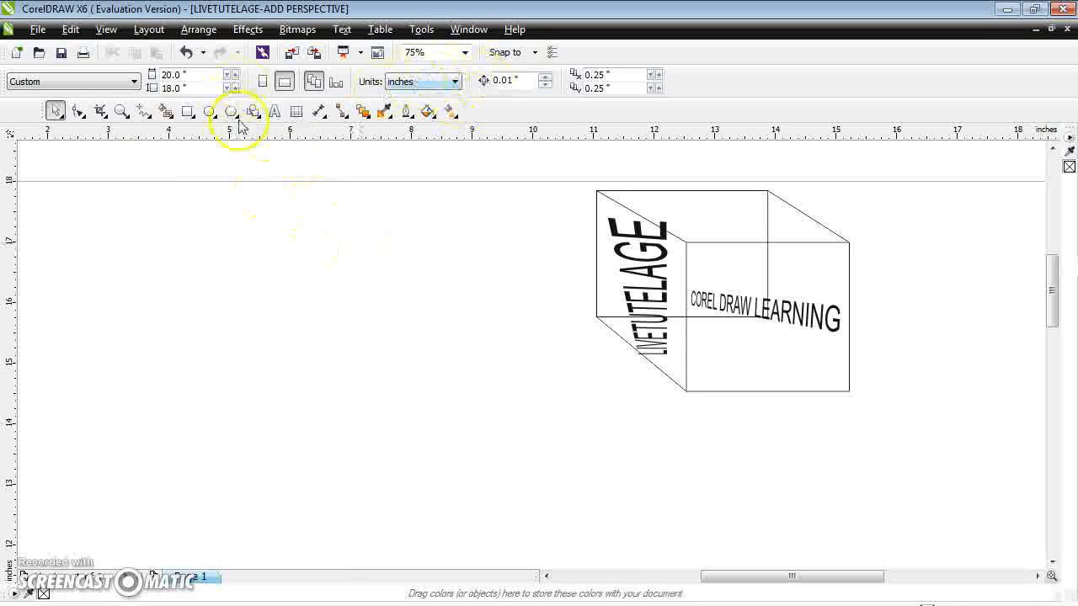
- Set the document's default text size to 72 pt for artistic text only, excluding paragraph text
click(275, 112)
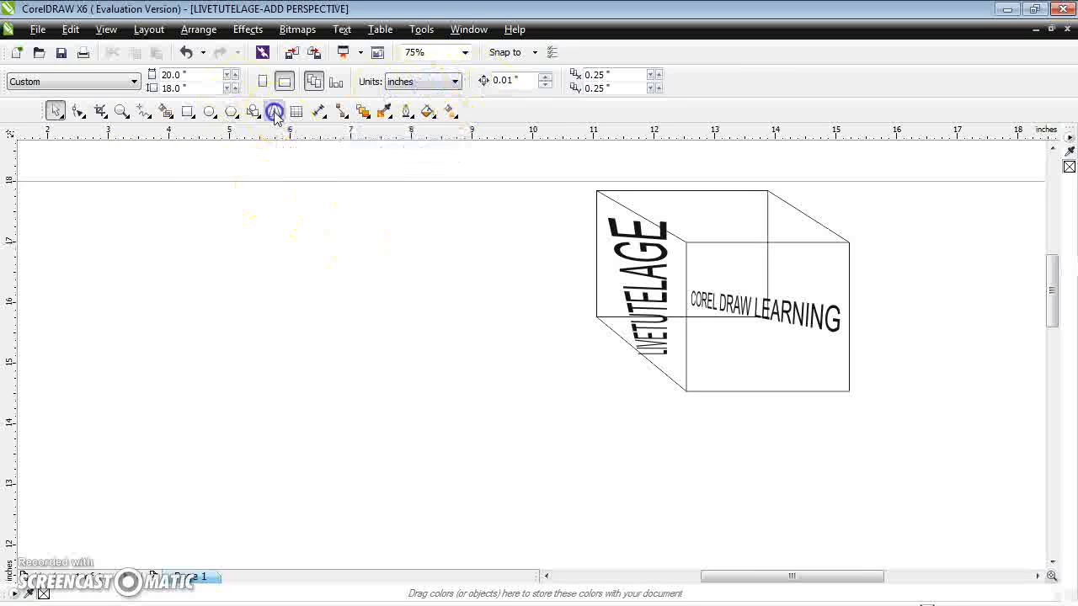
click(216, 259)
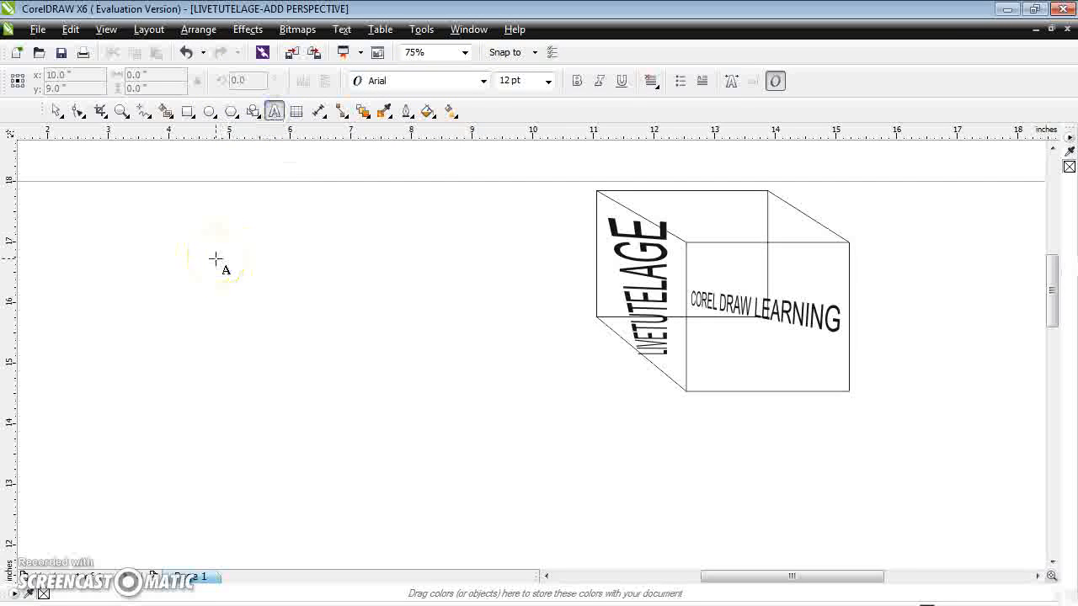
click(548, 81)
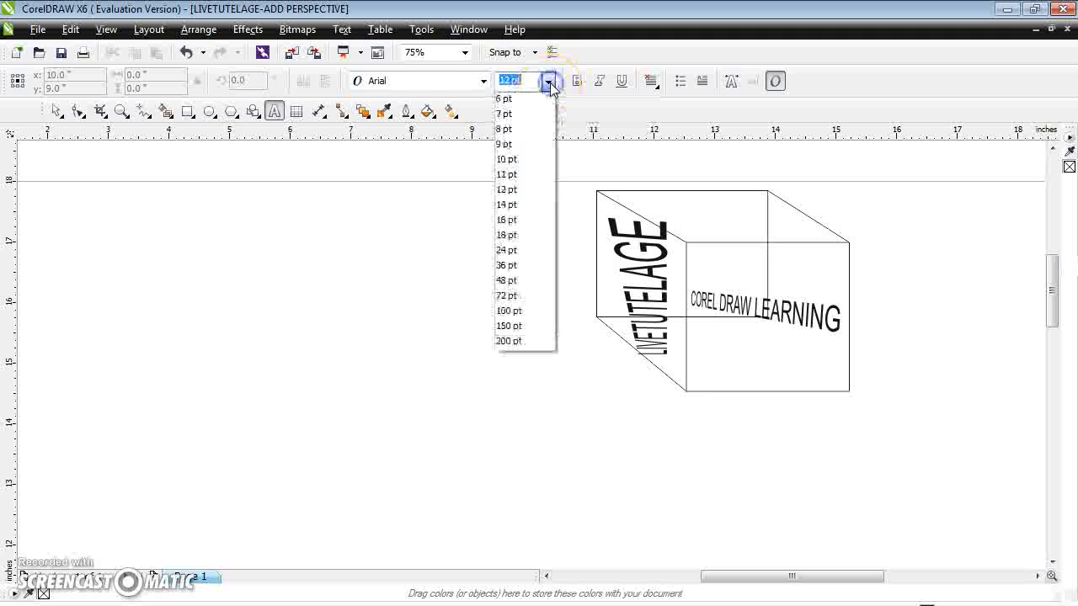
click(514, 296)
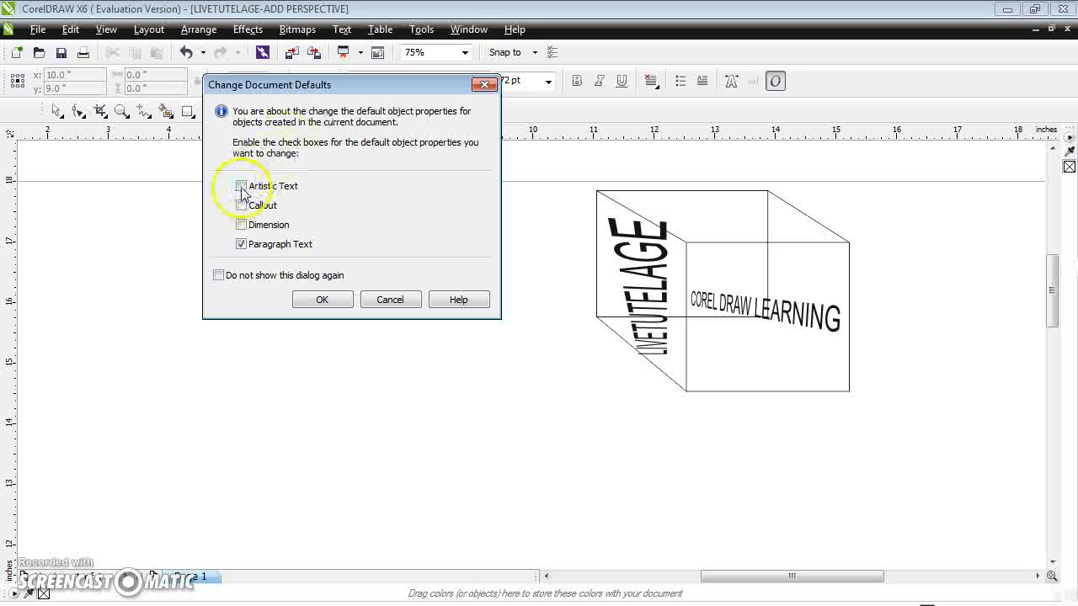
click(242, 244)
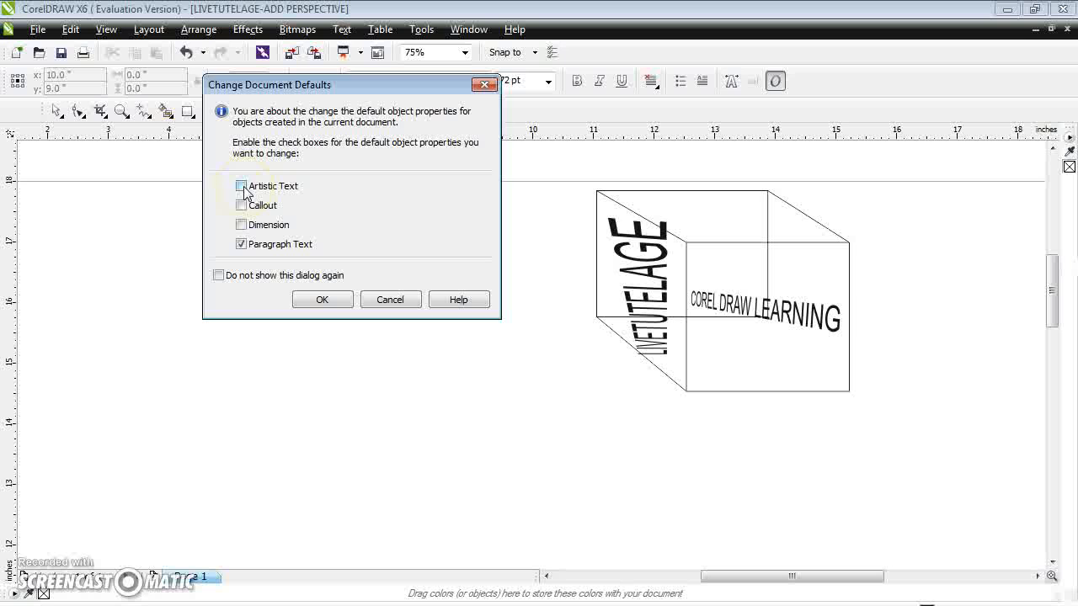
click(242, 245)
click(322, 300)
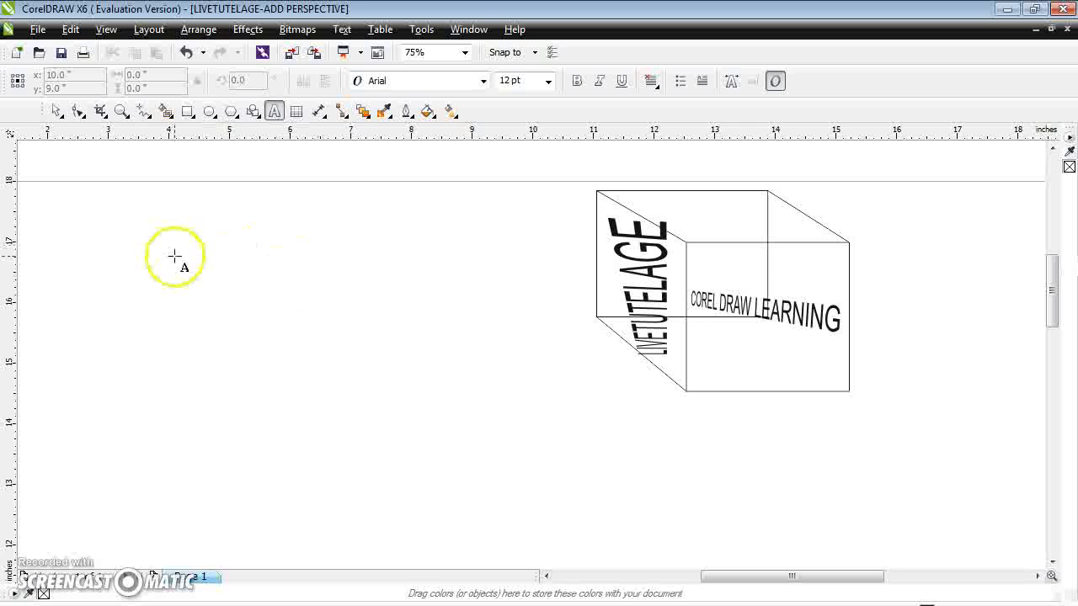
- Start an artistic text entry at 100 pt in the empty area beside the box and undo it
click(254, 237)
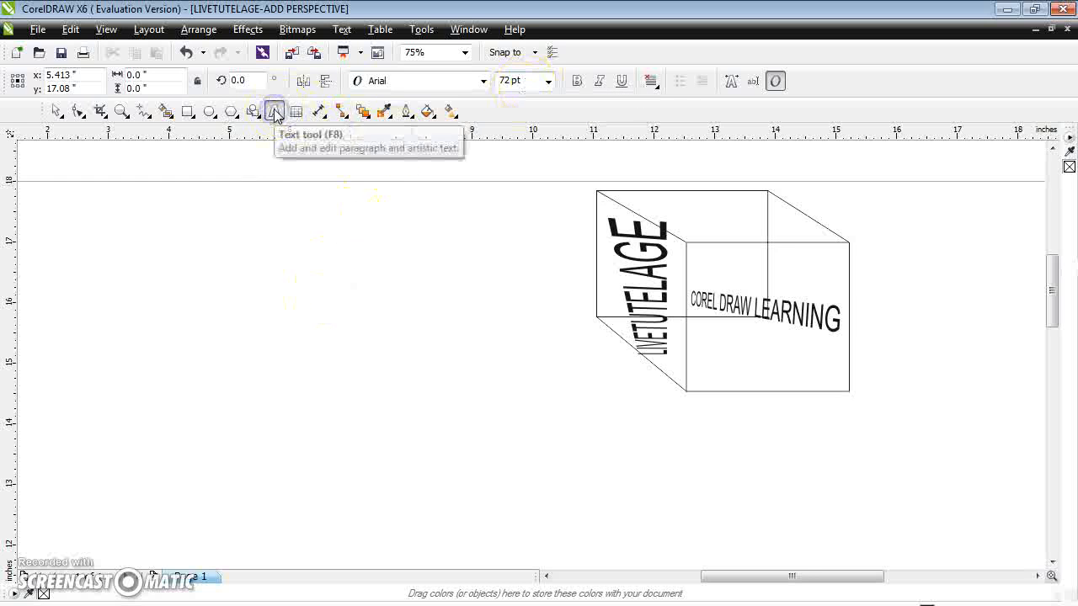
click(135, 407)
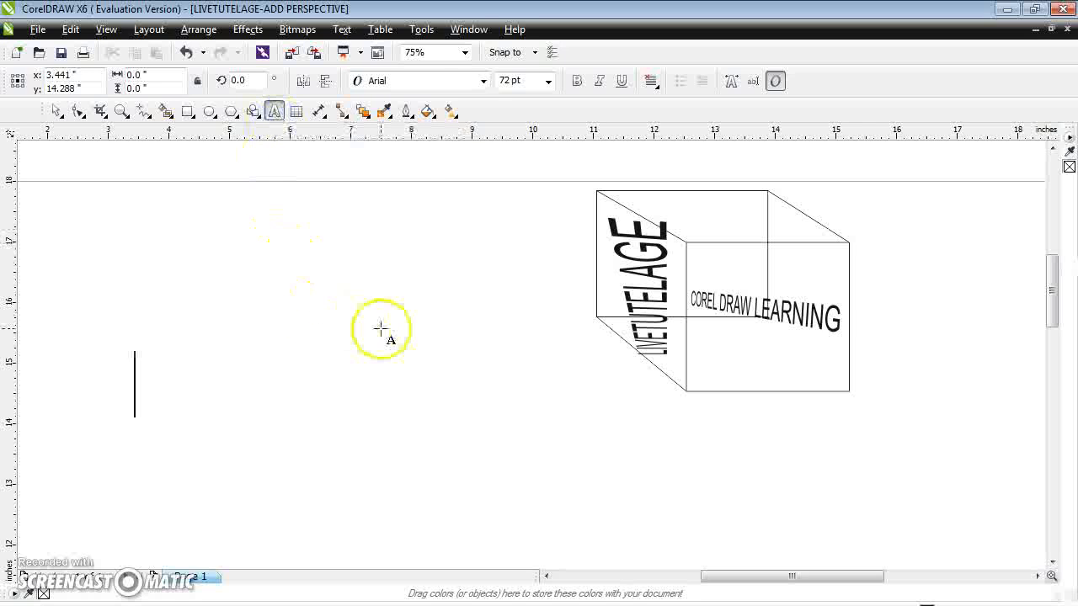
click(547, 81)
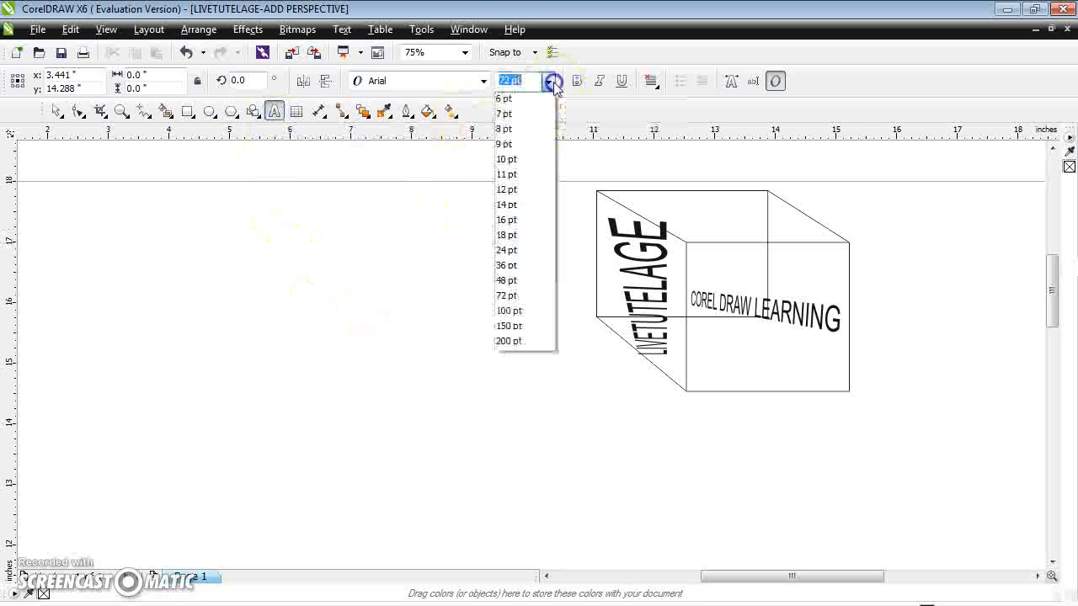
click(510, 310)
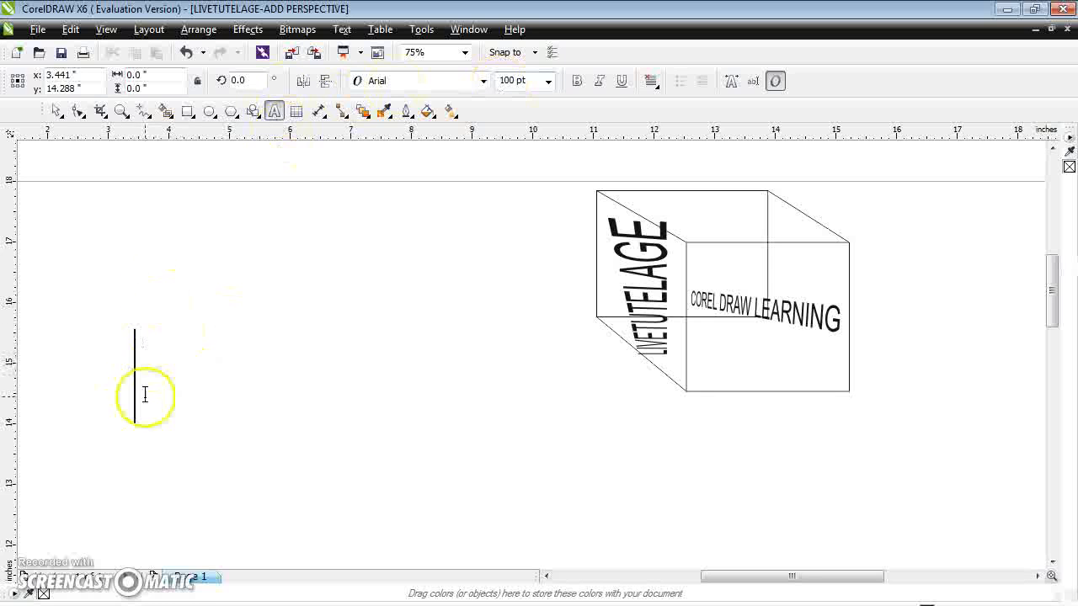
key(ctrl+z)
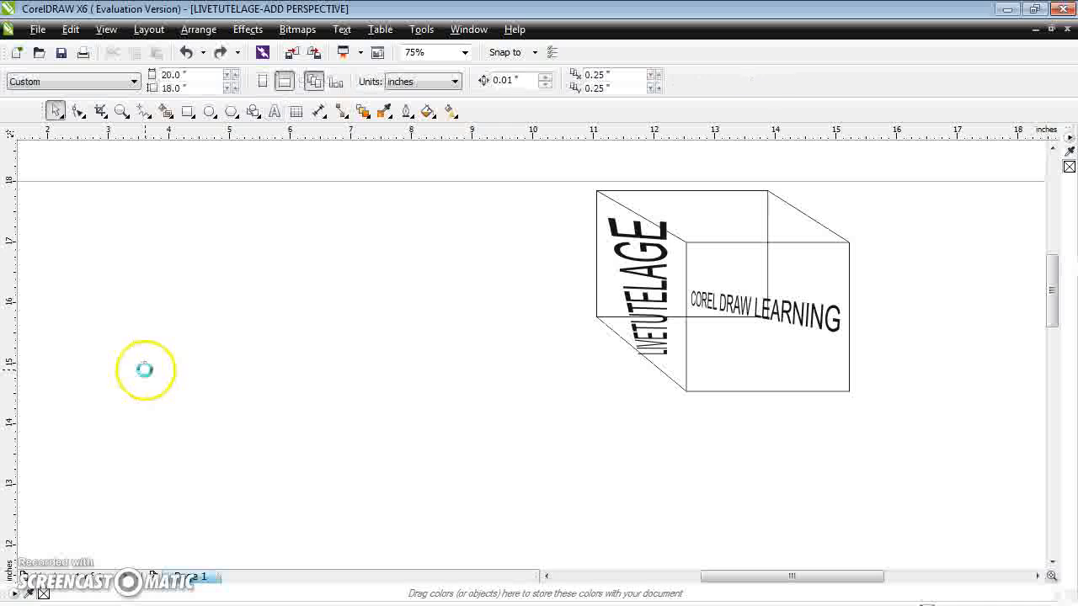
- Set the document's default paragraph text size to 100 pt
click(274, 111)
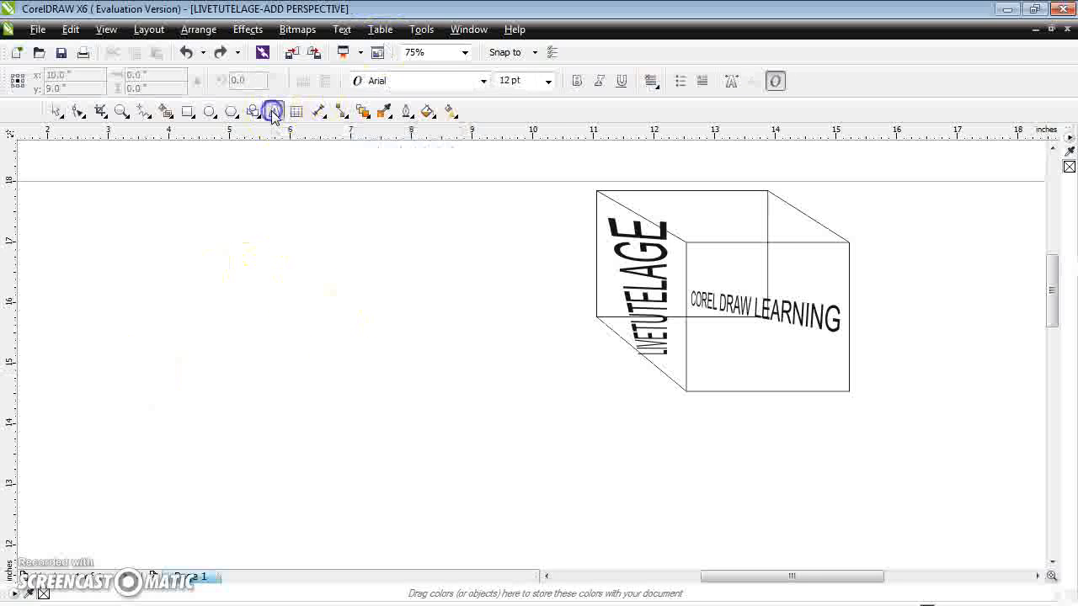
click(548, 81)
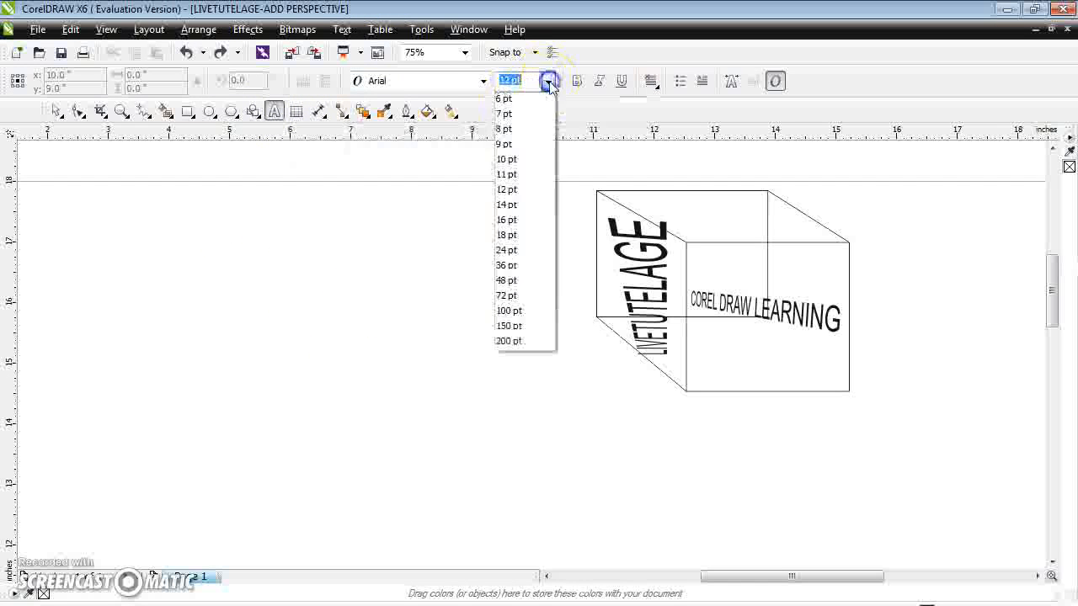
click(507, 311)
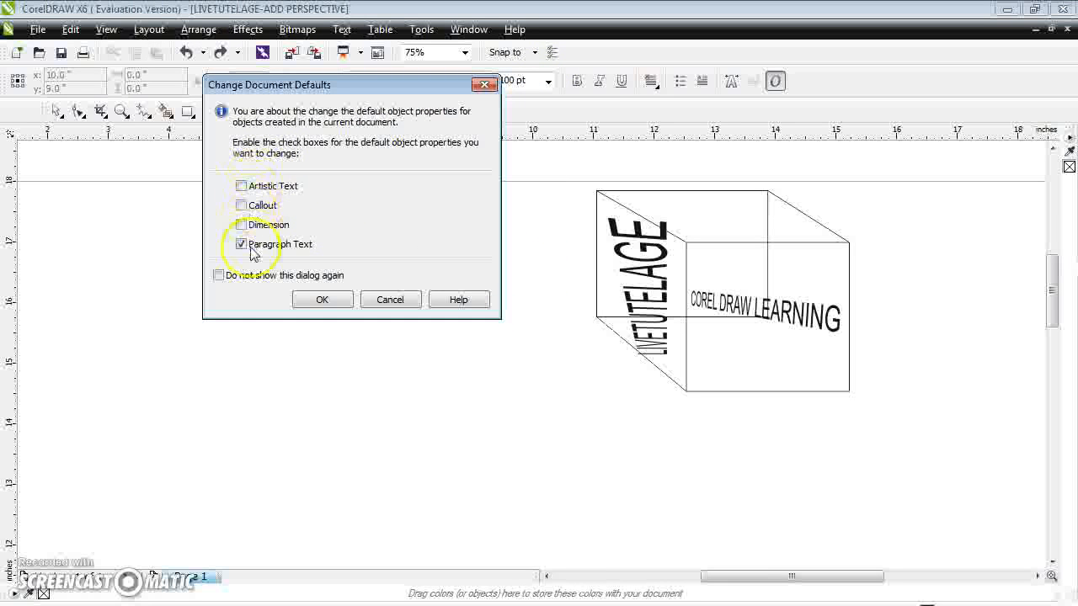
click(322, 299)
- Add two paragraph text frames: WELCOME, about 5.40 by 3.33 inches, left of the box, and COREL, about 5.74 by 2.33 inches, below it
drag(155, 235, 480, 435)
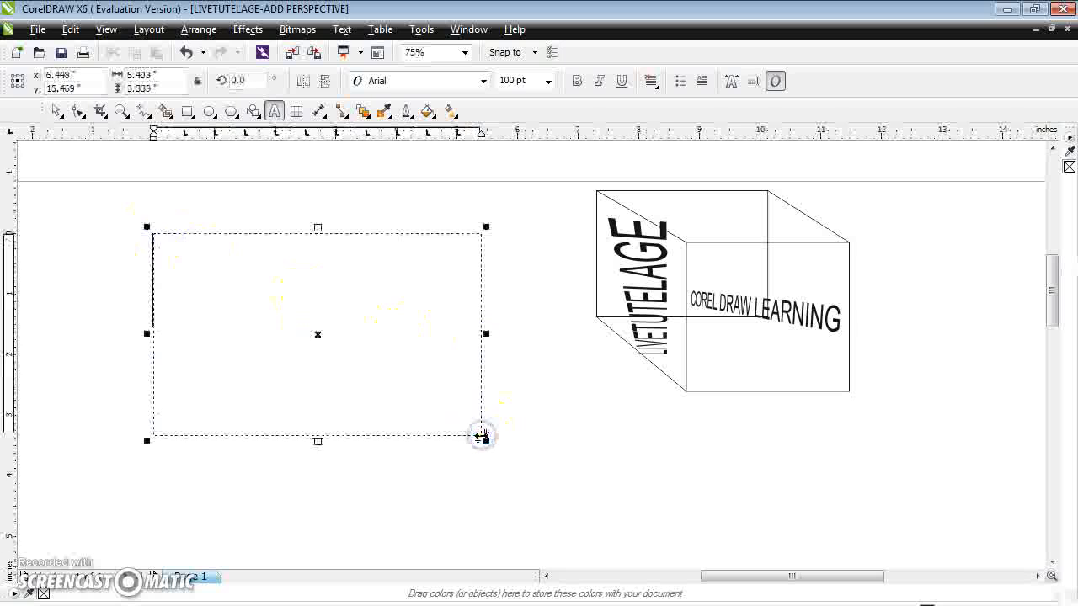
text(WELCOME)
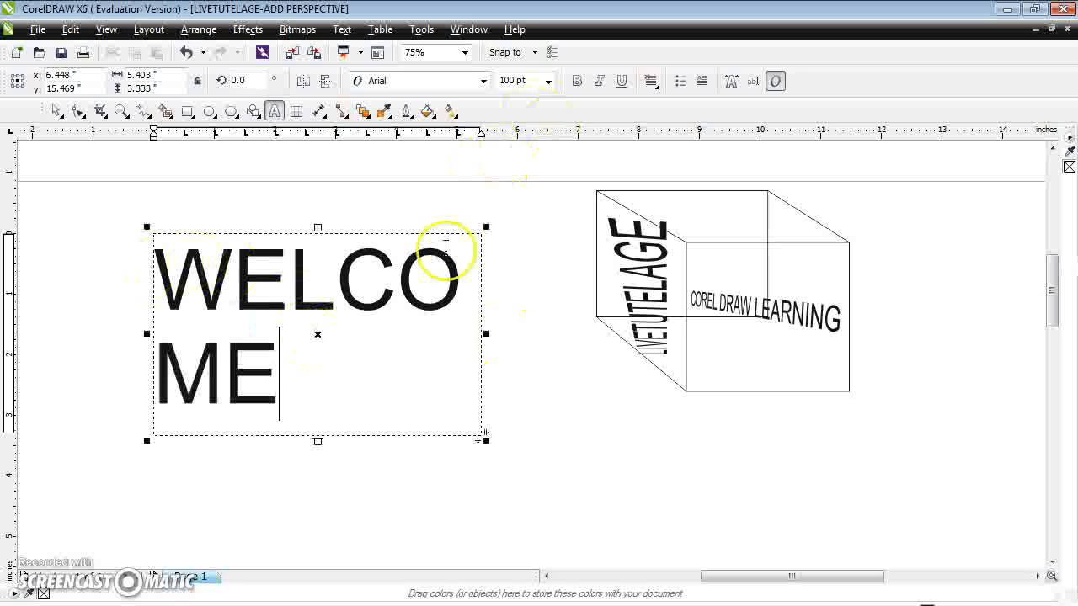
drag(537, 390, 696, 532)
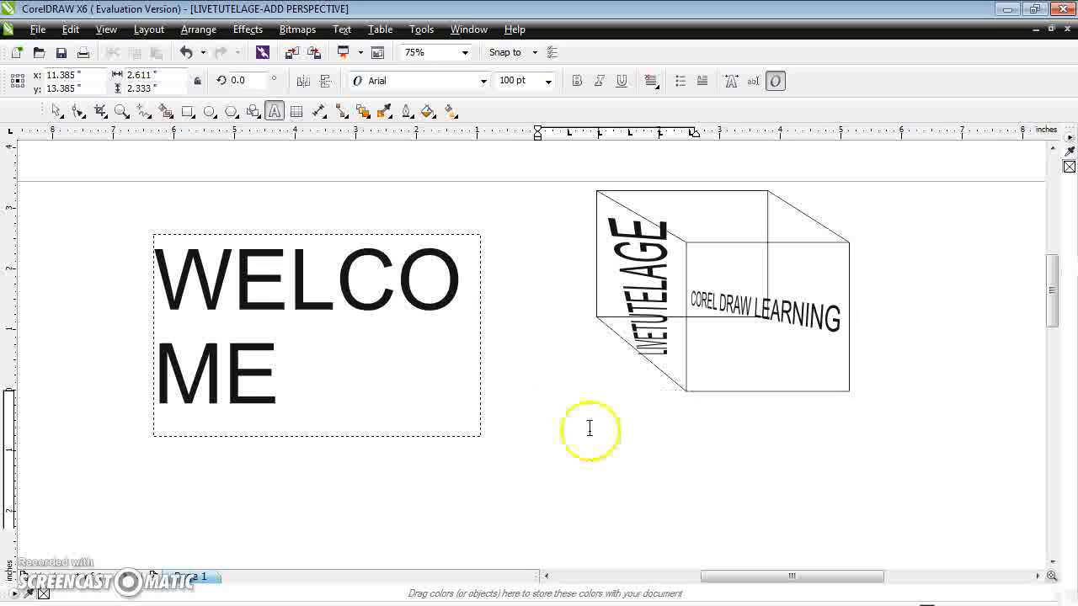
drag(532, 459, 341, 500)
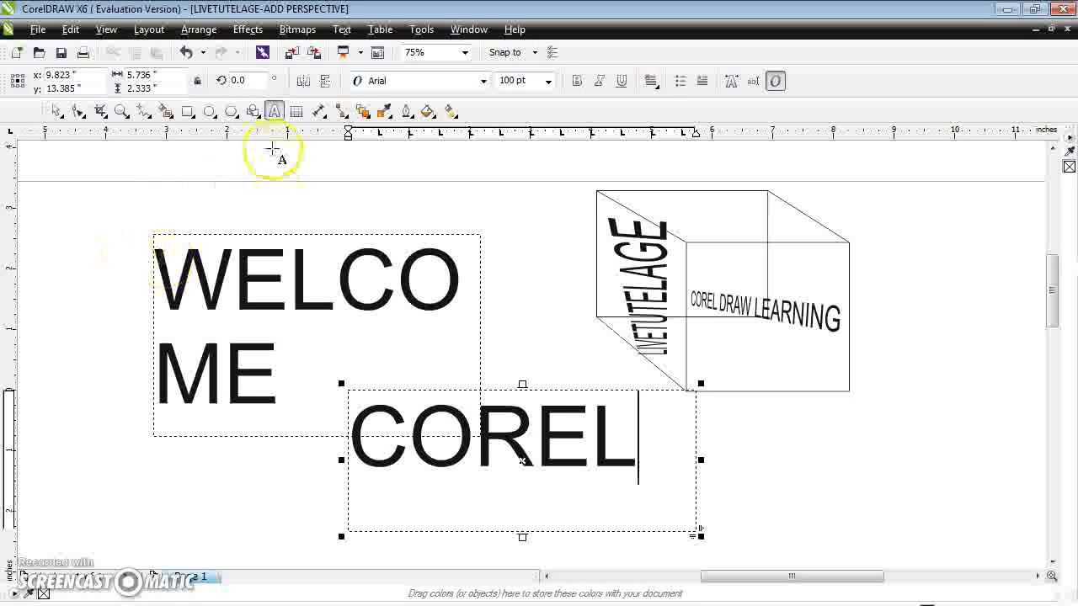
- Enter artistic text reading WECLO just above the WELCOME paragraph frame
click(97, 211)
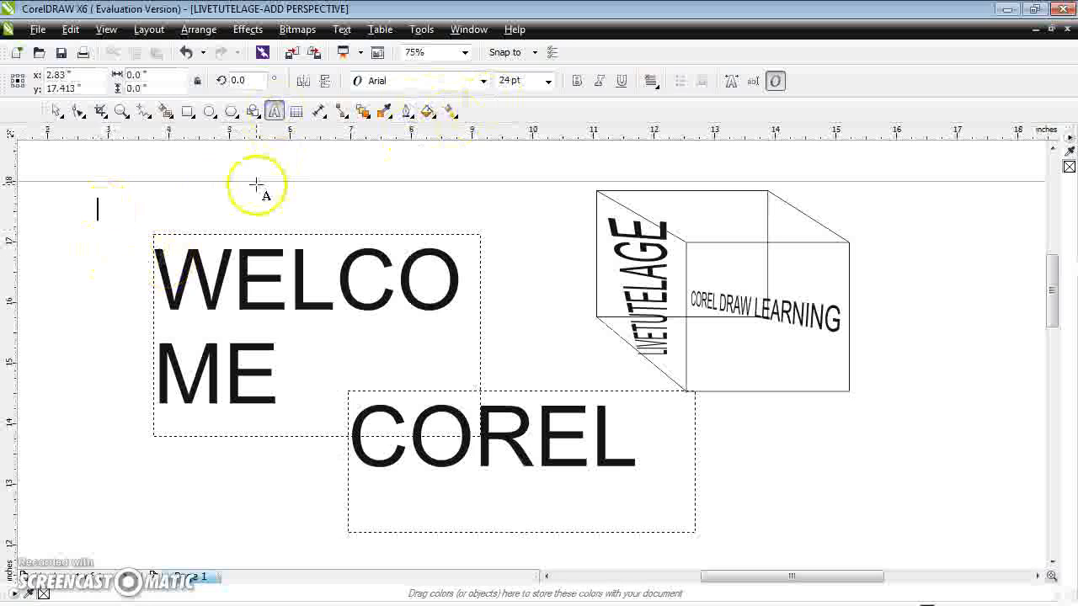
text(WECLO)
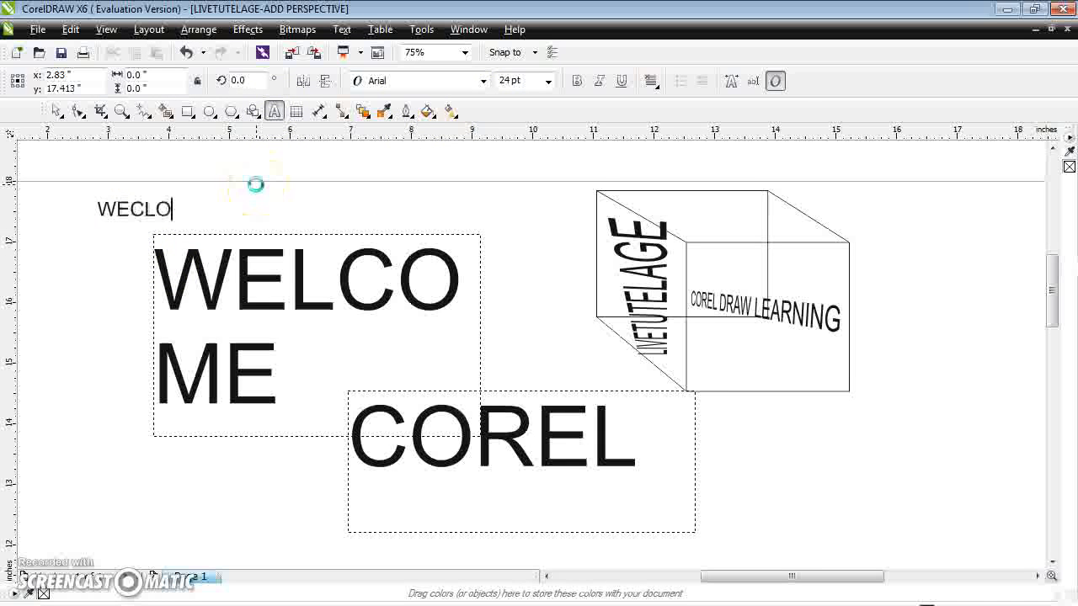